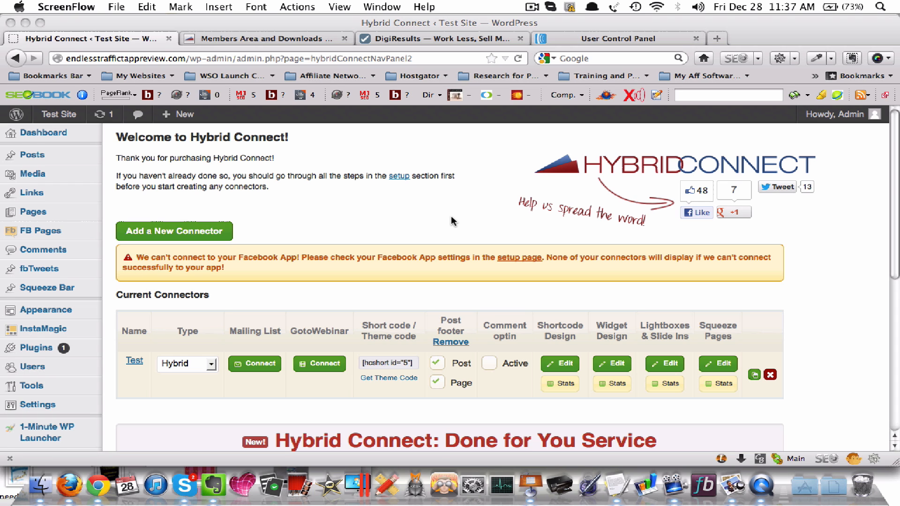
Start a new connector and name it "Test 2"
{"action": "scroll", "coordinate": [434, 215], "scroll_direction": "down", "scroll_amount": 3}
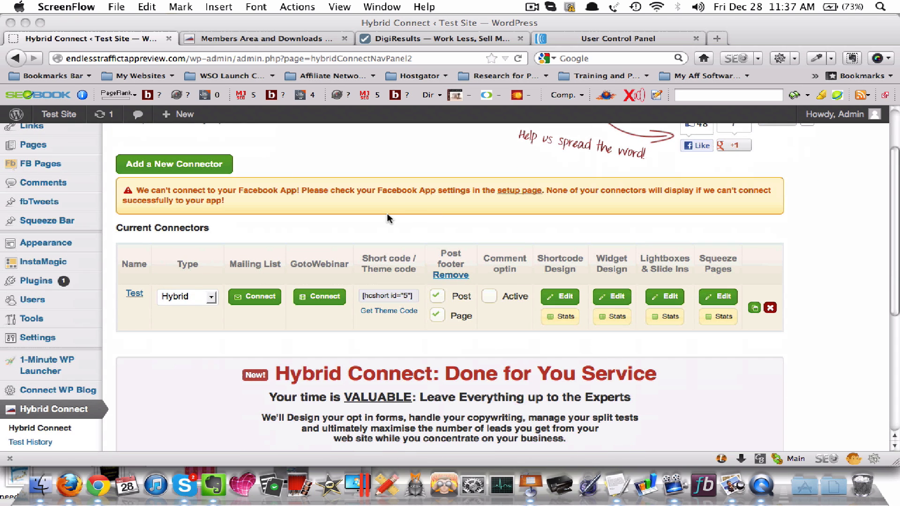
{"action": "scroll", "coordinate": [207, 228], "scroll_direction": "up", "scroll_amount": 3}
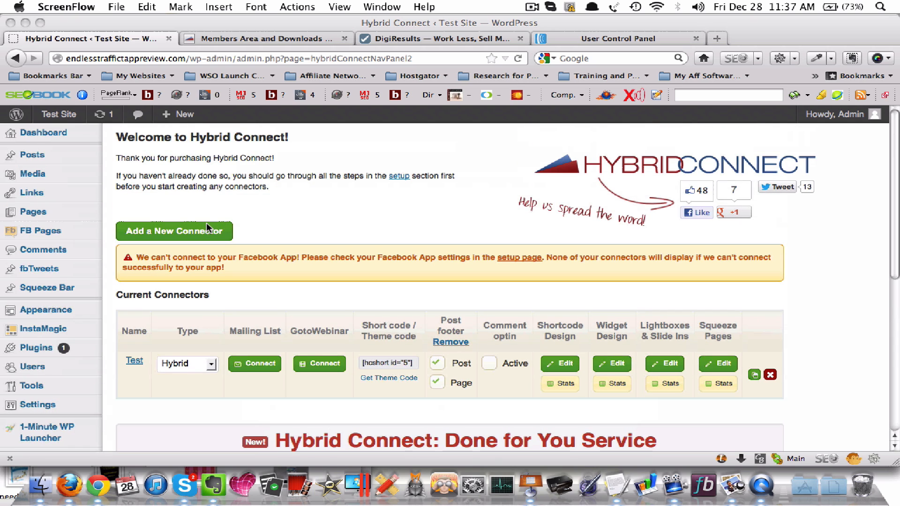
{"action": "scroll", "coordinate": [206, 223], "scroll_direction": "down", "scroll_amount": 10}
{"action": "scroll", "coordinate": [206, 223], "scroll_direction": "up", "scroll_amount": 10}
{"action": "left_click", "coordinate": [186, 234]}
{"action": "left_click", "coordinate": [186, 234]}
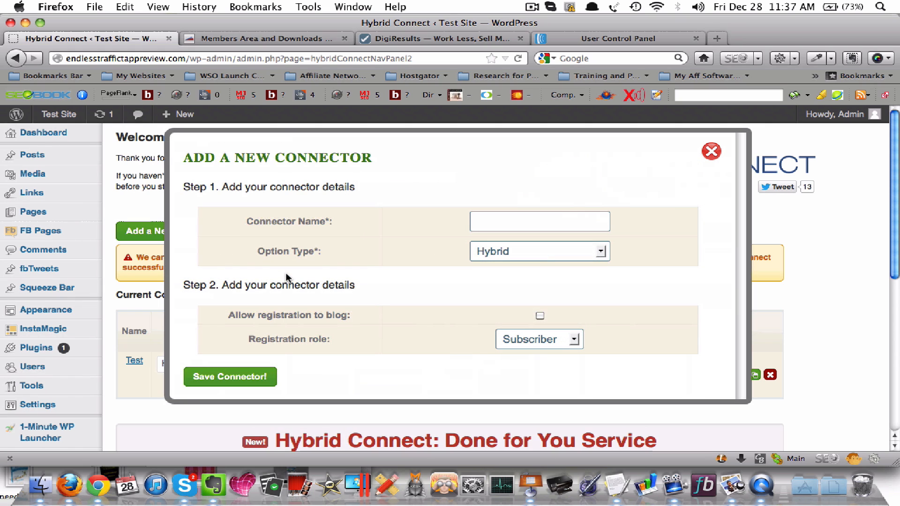
{"action": "left_click", "coordinate": [523, 216]}
{"action": "type", "text": "Test 2"}
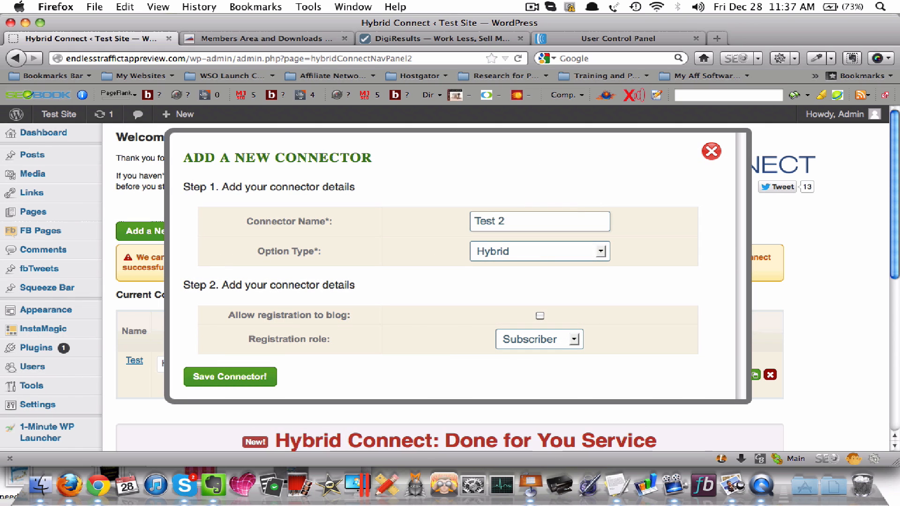
Review the option types for the new connector and choose Hybrid
{"action": "left_click", "coordinate": [577, 246]}
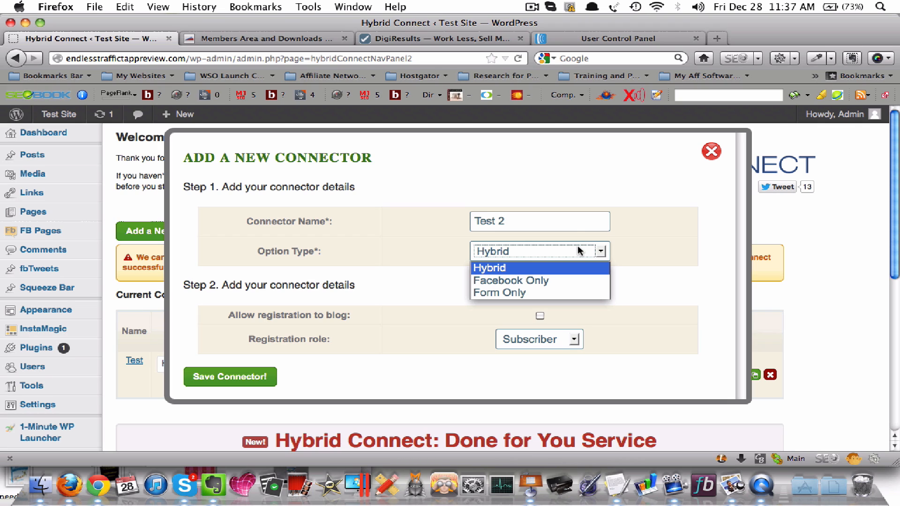
{"action": "left_click", "coordinate": [647, 242]}
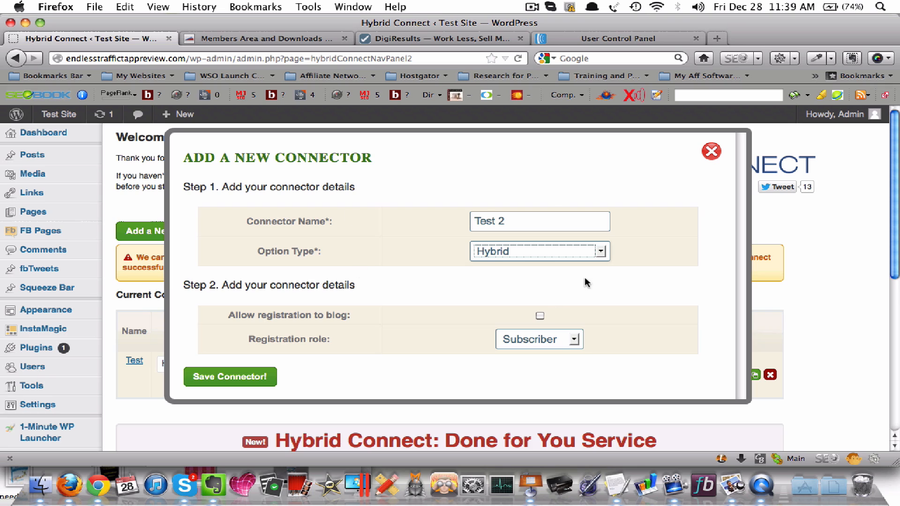
{"action": "left_click", "coordinate": [522, 223]}
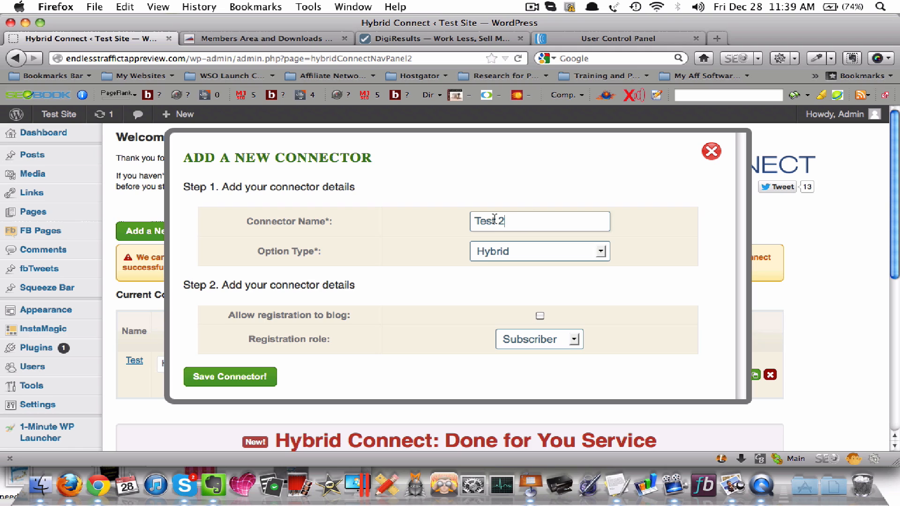
{"action": "left_click", "coordinate": [551, 250]}
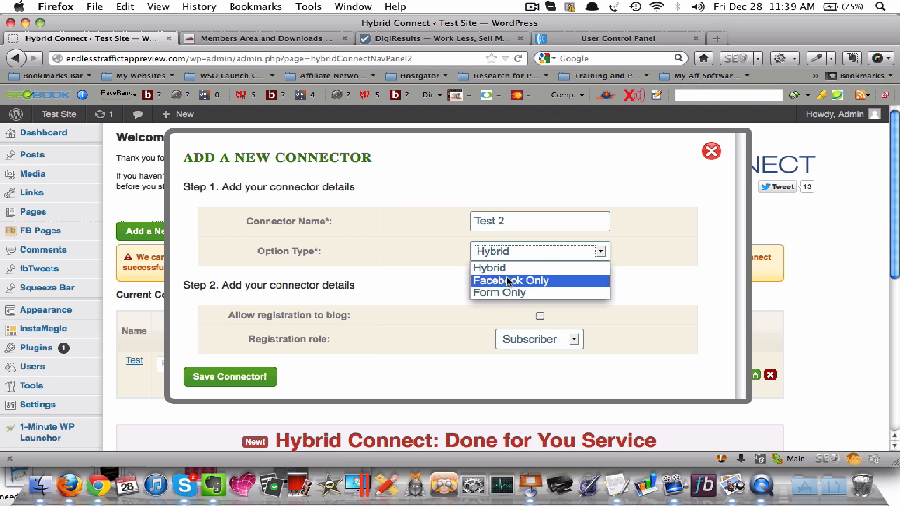
{"action": "left_click", "coordinate": [493, 266]}
Leave blog registration unchecked, keep the registration role as Subscriber, and save the connector
{"action": "scroll", "coordinate": [454, 263], "scroll_direction": "down", "scroll_amount": 1}
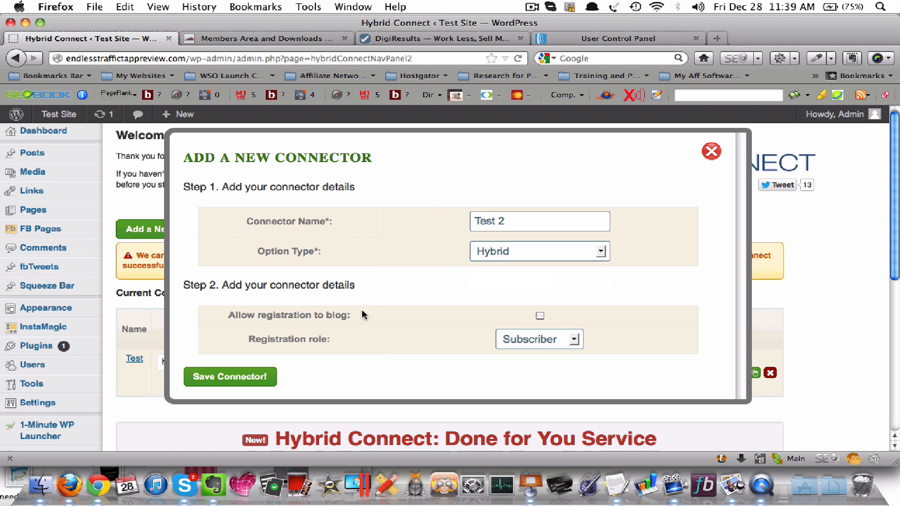
{"action": "left_click", "coordinate": [539, 316]}
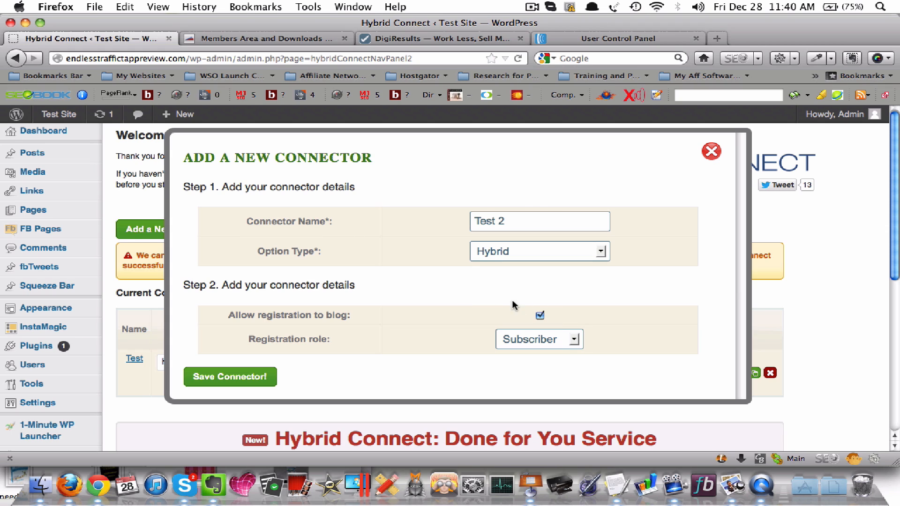
{"action": "left_click", "coordinate": [540, 315]}
{"action": "left_click", "coordinate": [540, 316]}
{"action": "left_click", "coordinate": [554, 343]}
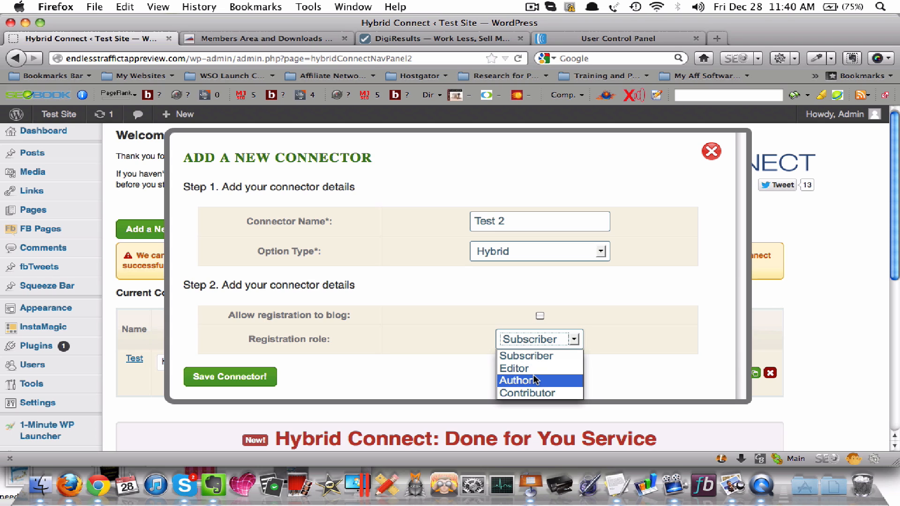
{"action": "left_click", "coordinate": [494, 303]}
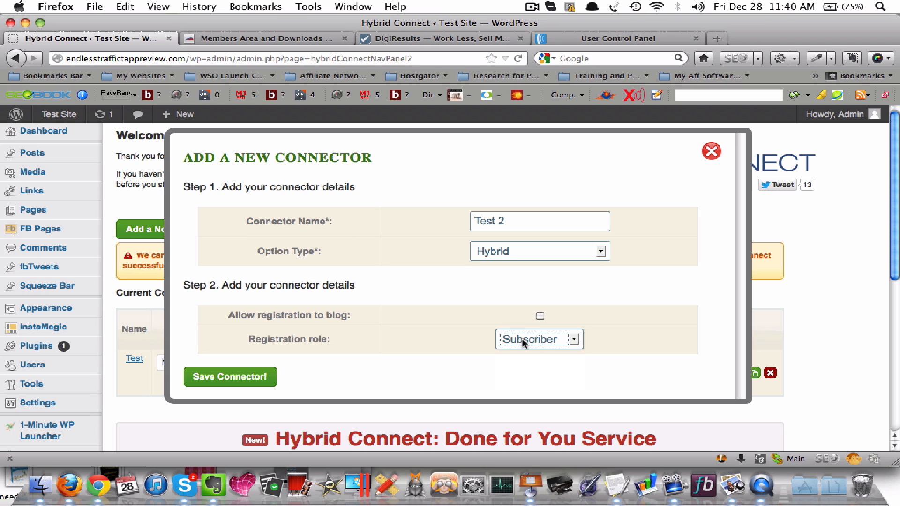
{"action": "left_click", "coordinate": [502, 353]}
{"action": "left_click", "coordinate": [258, 378]}
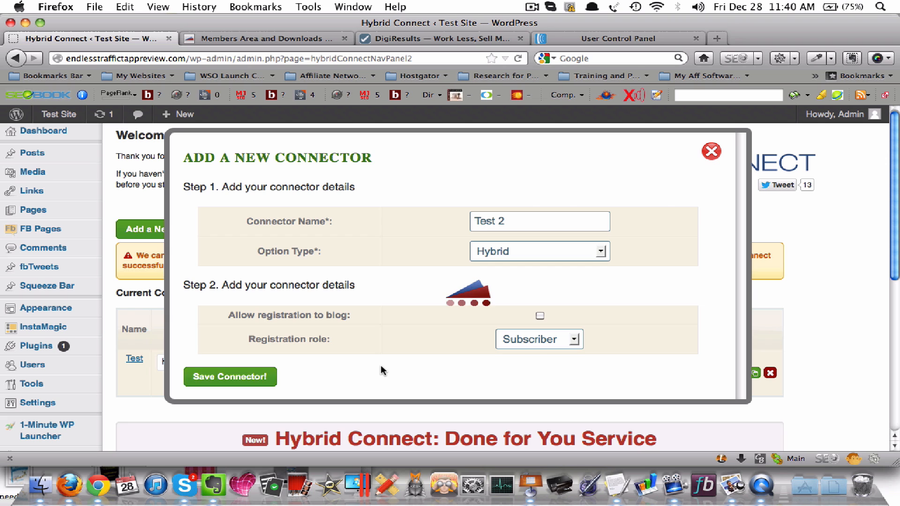
View the Test 2 connector's mailing list settings, including the signup code and opt-in form options, and close them
{"action": "scroll", "coordinate": [360, 320], "scroll_direction": "down", "scroll_amount": 1}
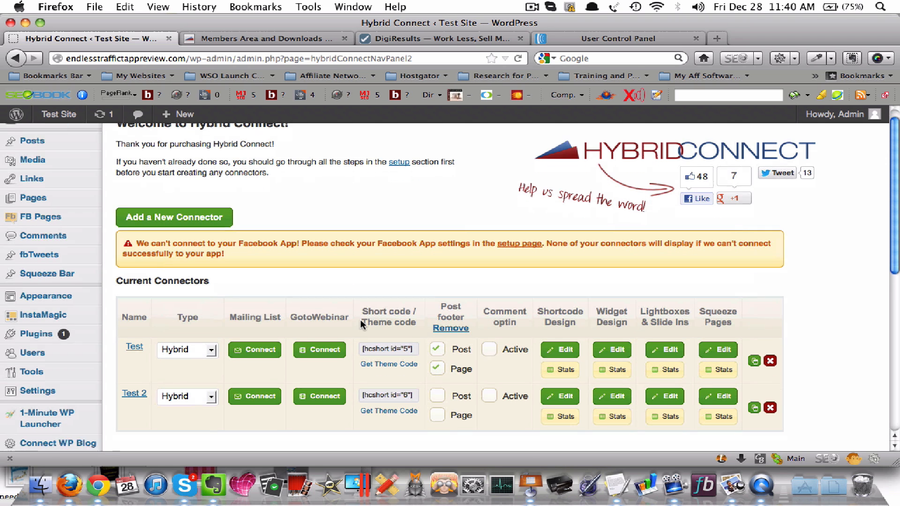
{"action": "scroll", "coordinate": [488, 380], "scroll_direction": "down", "scroll_amount": 1}
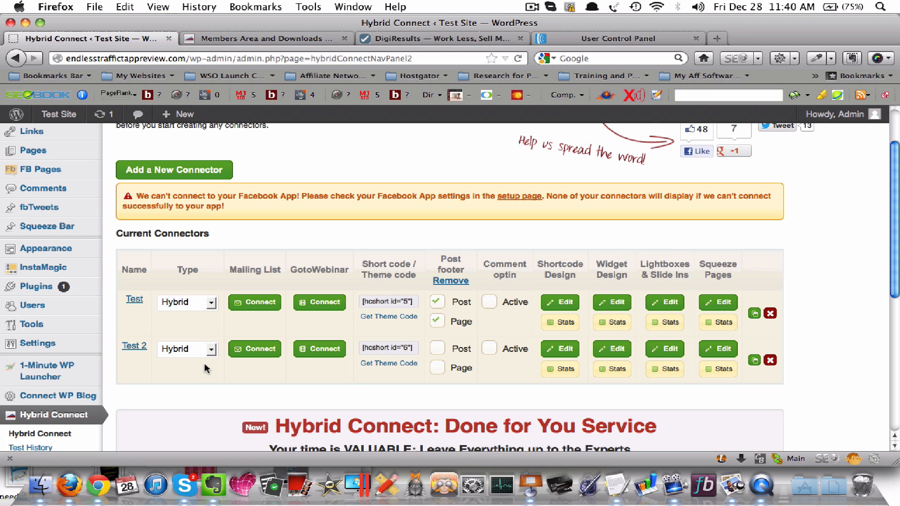
{"action": "left_click", "coordinate": [261, 352]}
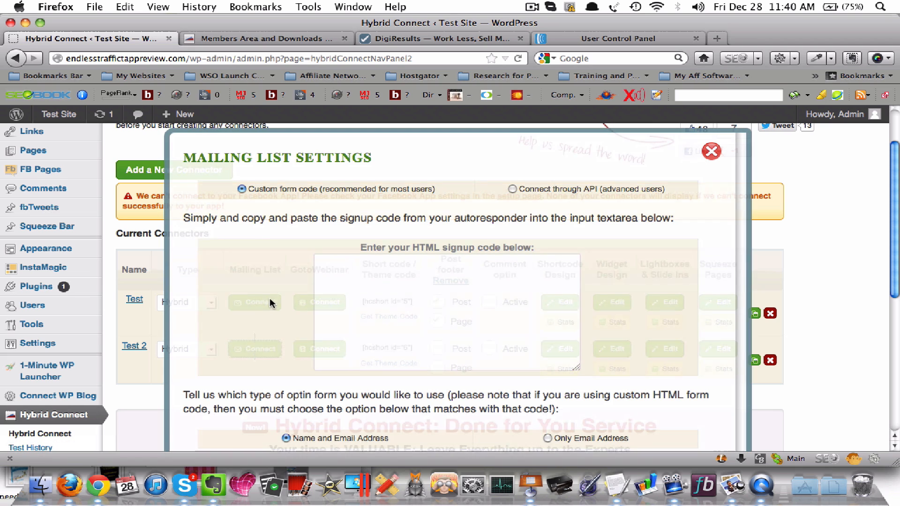
{"action": "scroll", "coordinate": [534, 246], "scroll_direction": "down", "scroll_amount": 1}
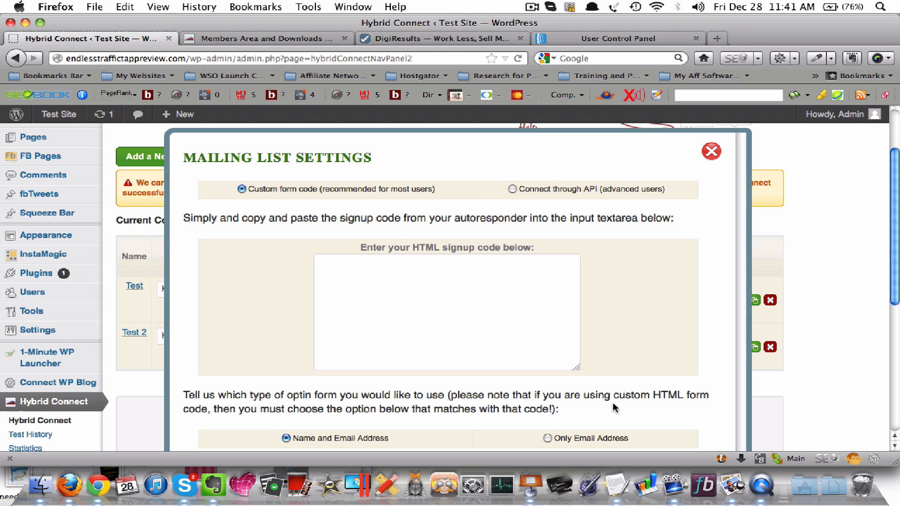
{"action": "left_click", "coordinate": [712, 154]}
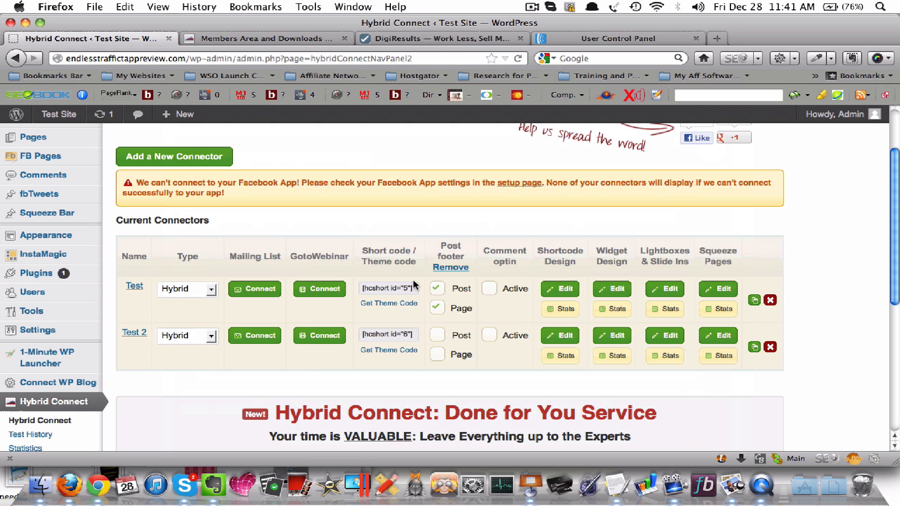
Select the Test 2 connector's shortcode and open its shortcode design for editing
{"action": "left_click", "coordinate": [440, 335]}
{"action": "left_click_drag", "start_coordinate": [412, 333], "coordinate": [391, 333]}
{"action": "left_click", "coordinate": [391, 334]}
{"action": "left_click", "coordinate": [561, 336]}
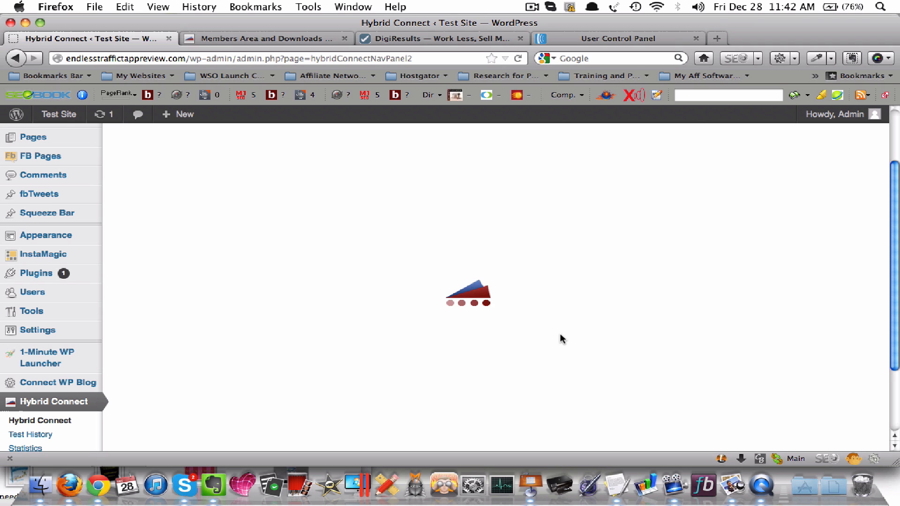
Examine the three opt-in form previews: name and email, Facebook connect, and instant access
{"action": "scroll", "coordinate": [555, 313], "scroll_direction": "up", "scroll_amount": 3}
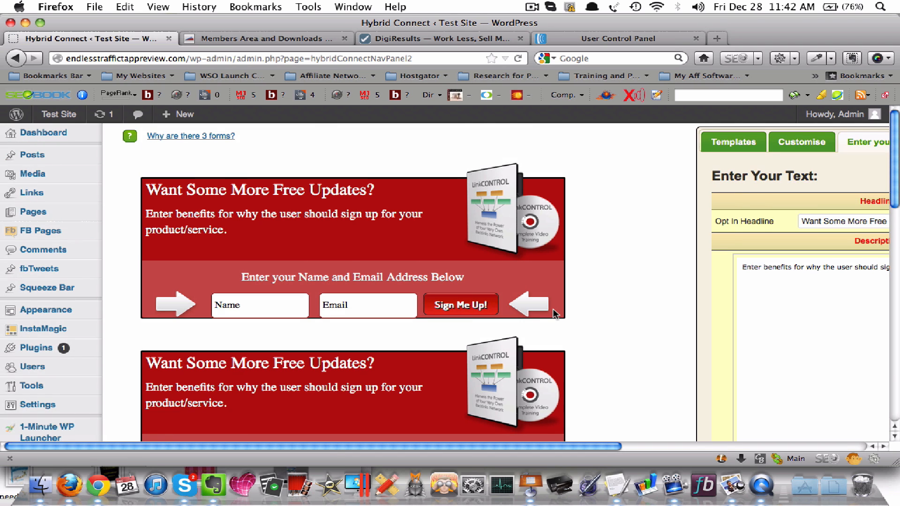
{"action": "scroll", "coordinate": [452, 257], "scroll_direction": "down", "scroll_amount": 20}
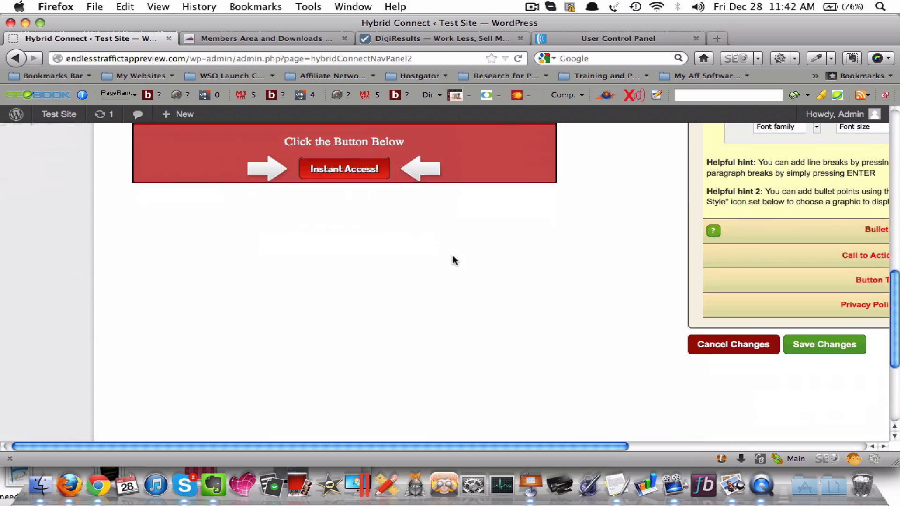
{"action": "scroll", "coordinate": [452, 257], "scroll_direction": "up", "scroll_amount": 20}
{"action": "scroll", "coordinate": [452, 261], "scroll_direction": "up", "scroll_amount": 3}
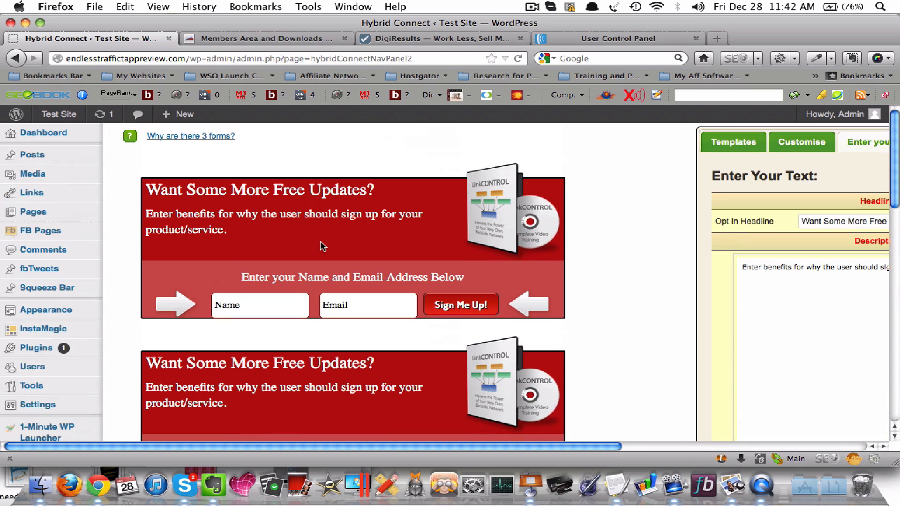
{"action": "scroll", "coordinate": [319, 241], "scroll_direction": "down", "scroll_amount": 1}
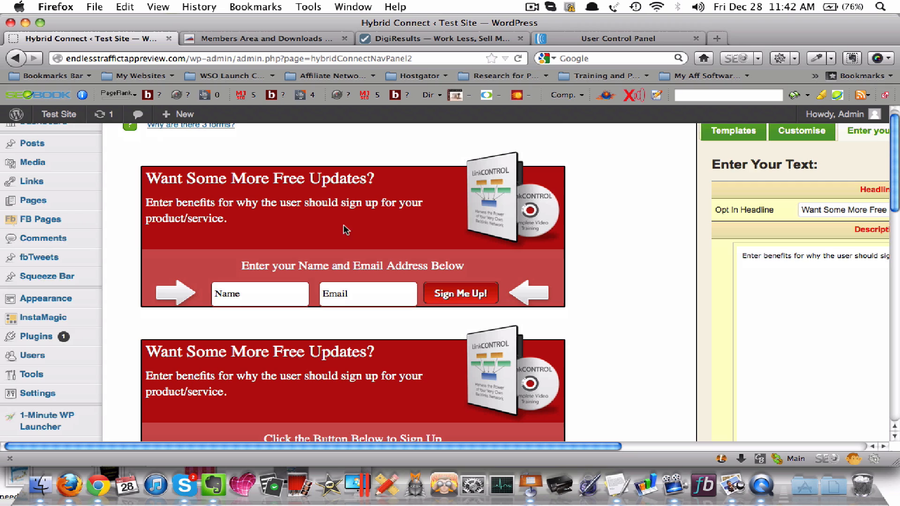
{"action": "scroll", "coordinate": [326, 194], "scroll_direction": "down", "scroll_amount": 10}
{"action": "scroll", "coordinate": [326, 194], "scroll_direction": "up", "scroll_amount": 4}
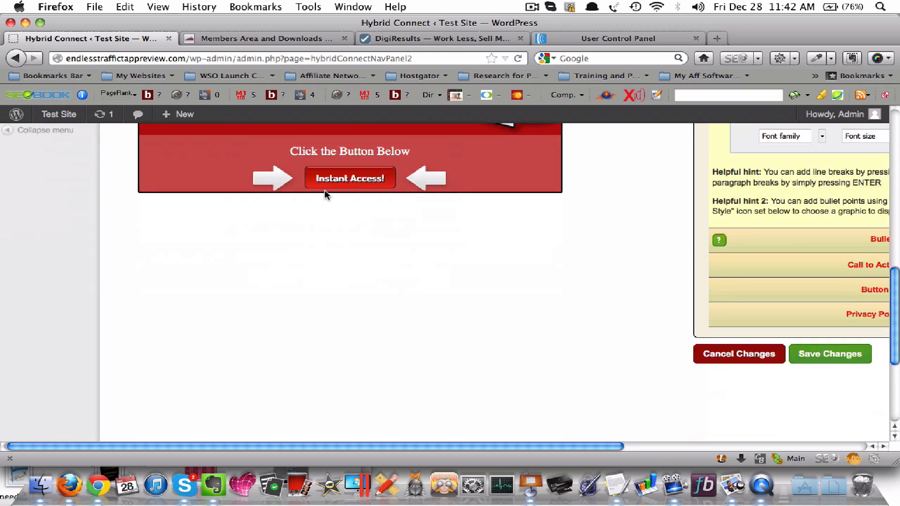
{"action": "scroll", "coordinate": [325, 190], "scroll_direction": "up", "scroll_amount": 7}
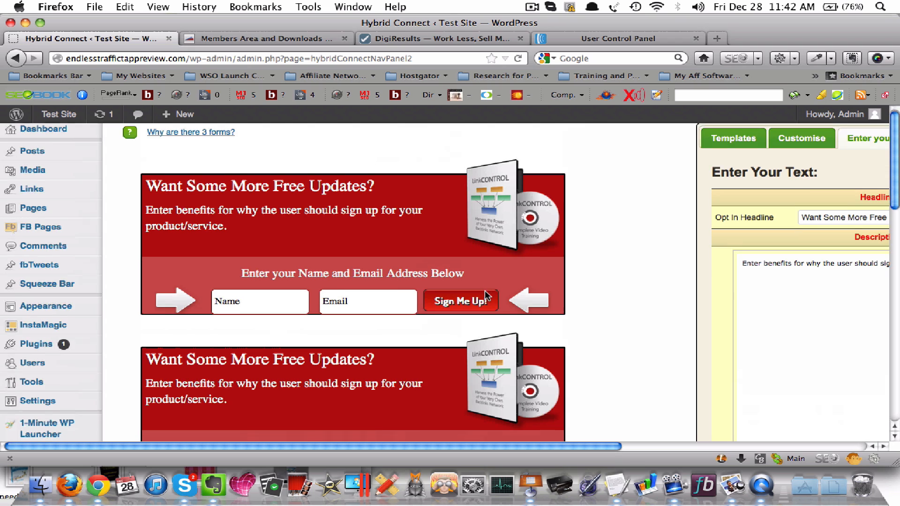
{"action": "scroll", "coordinate": [469, 288], "scroll_direction": "down", "scroll_amount": 3}
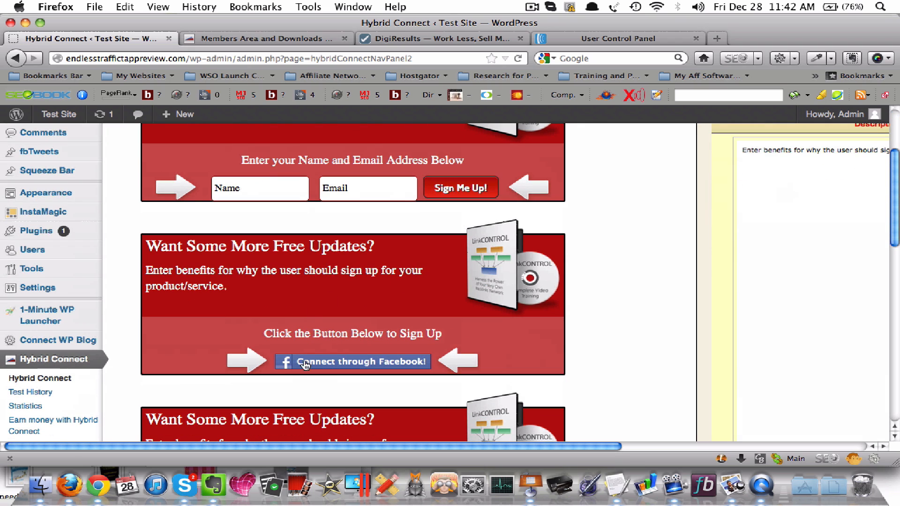
{"action": "scroll", "coordinate": [428, 354], "scroll_direction": "down", "scroll_amount": 1}
{"action": "scroll", "coordinate": [428, 354], "scroll_direction": "down", "scroll_amount": 2}
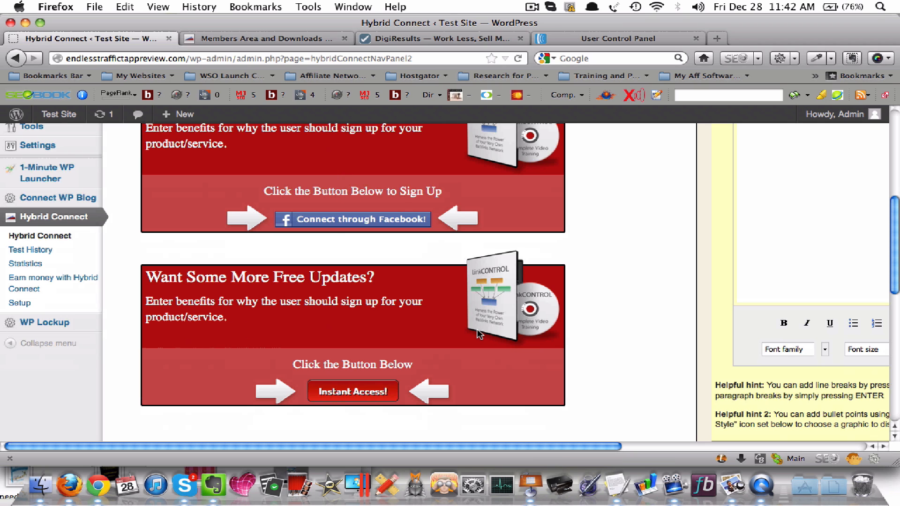
{"action": "scroll", "coordinate": [675, 352], "scroll_direction": "up", "scroll_amount": 5}
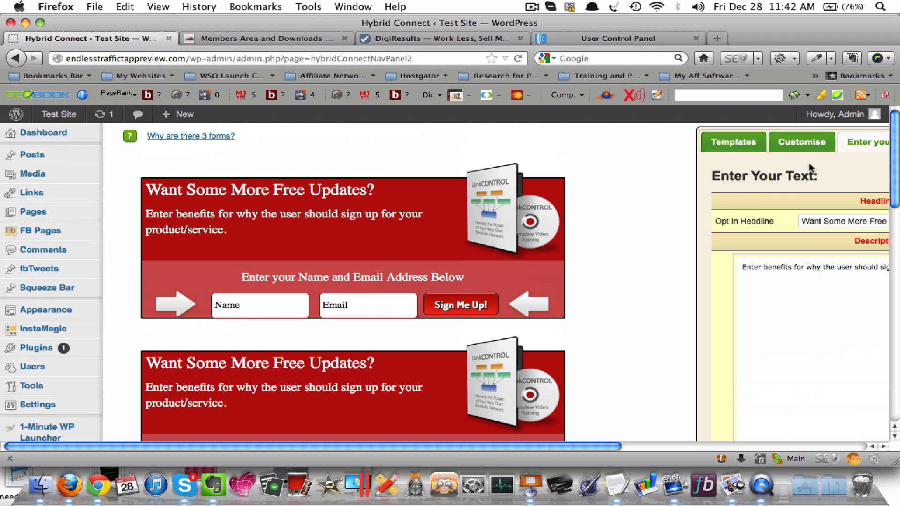
Move the text editing panel closer to the form previews so both fit in view
{"action": "left_click_drag", "start_coordinate": [836, 129], "coordinate": [714, 137]}
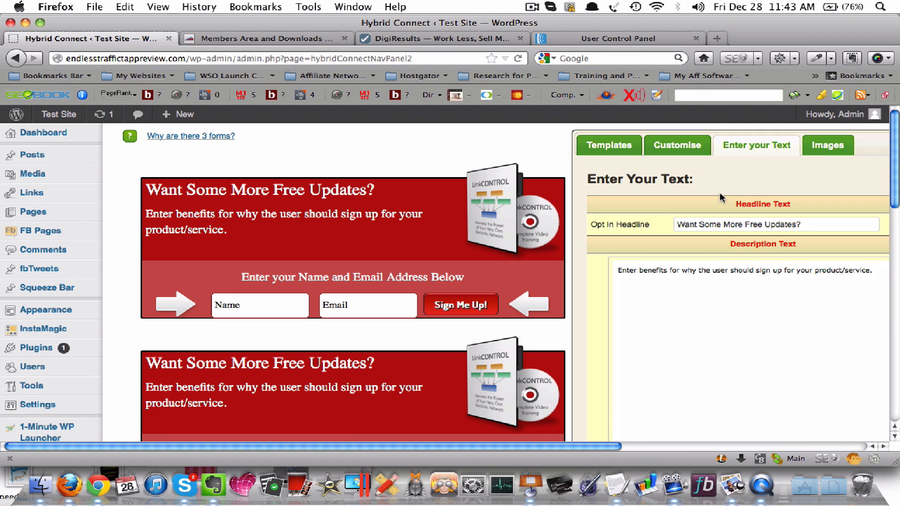
{"action": "scroll", "coordinate": [719, 192], "scroll_direction": "right", "scroll_amount": 8}
{"action": "scroll", "coordinate": [719, 192], "scroll_direction": "right", "scroll_amount": 1}
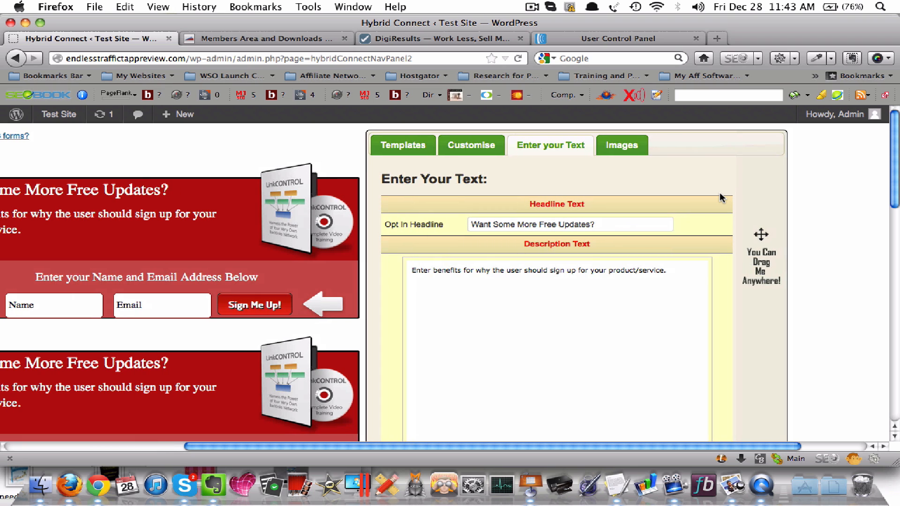
{"action": "scroll", "coordinate": [719, 192], "scroll_direction": "left", "scroll_amount": 4}
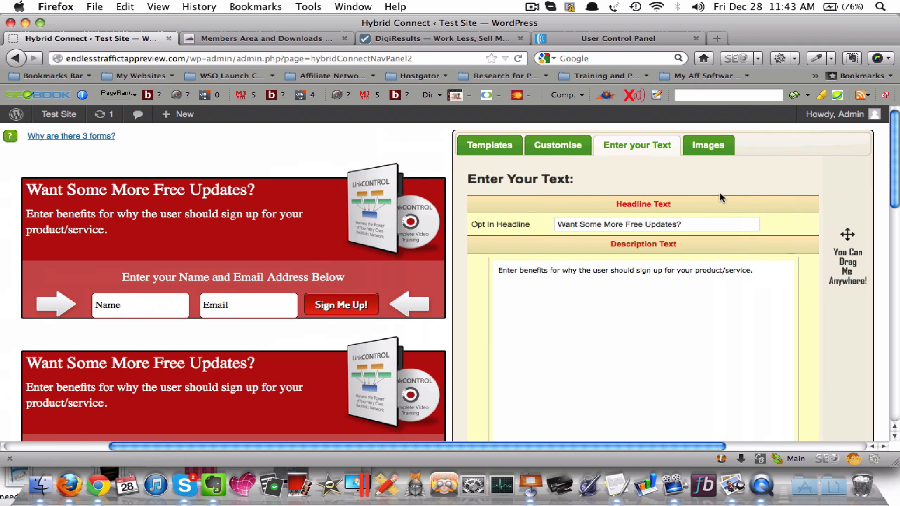
Replace the opt-in headline with "Test 123" and check it in the form previews
{"action": "triple_click", "coordinate": [712, 220]}
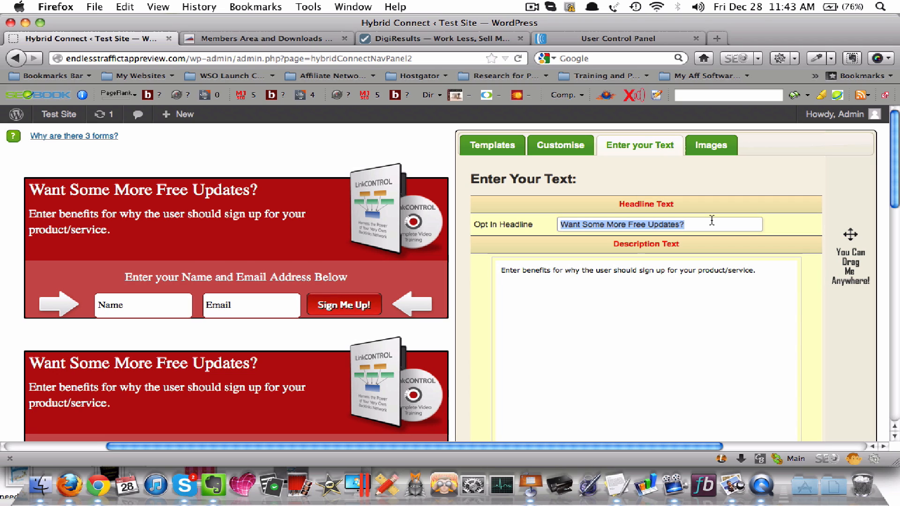
{"action": "type", "text": "Test 123"}
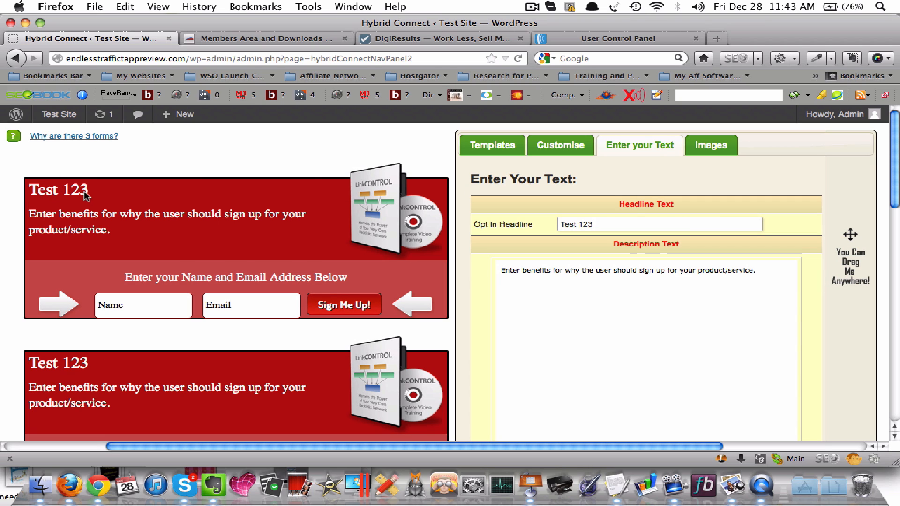
{"action": "scroll", "coordinate": [88, 190], "scroll_direction": "down", "scroll_amount": 10}
{"action": "scroll", "coordinate": [90, 195], "scroll_direction": "up", "scroll_amount": 10}
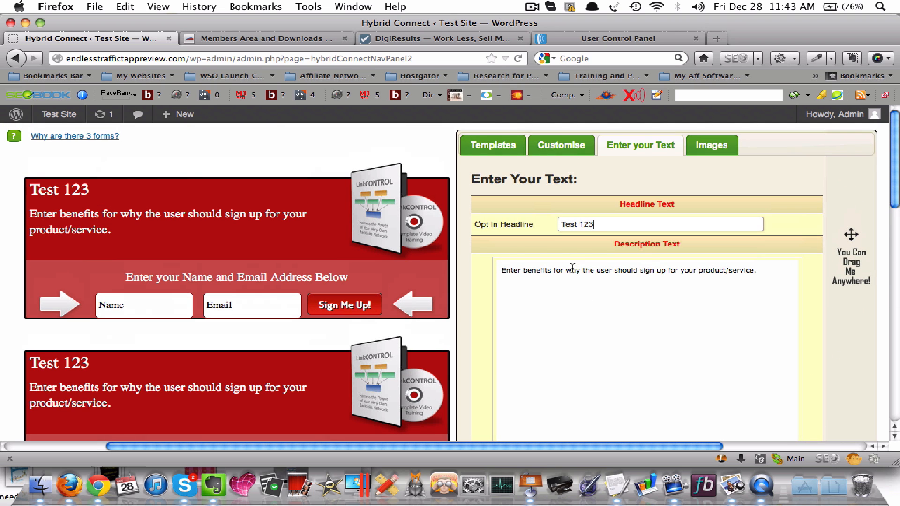
Delete all the placeholder text from the opt-in form's description
{"action": "left_click", "coordinate": [767, 272]}
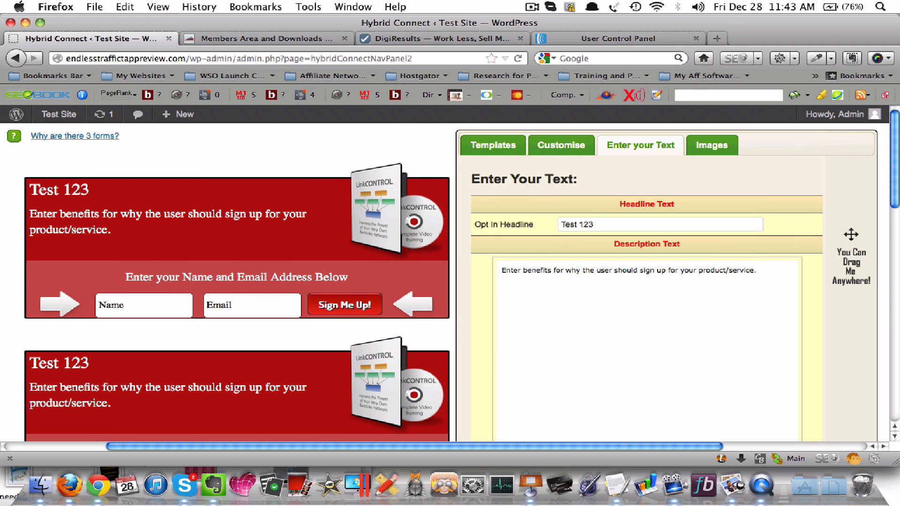
{"action": "key", "text": "BackSpace"}
{"action": "key", "text": "BackSpace"}
{"action": "key", "text": "BackSpace"}
{"action": "key", "text": "BackSpace"}
{"action": "key", "text": "BackSpace"}
{"action": "key", "text": "BackSpace"}
{"action": "key", "text": "BackSpace"}
{"action": "key", "text": "BackSpace"}
{"action": "key", "text": "BackSpace"}
{"action": "key", "text": "BackSpace"}
{"action": "key", "text": "BackSpace"}
{"action": "key", "text": "BackSpace"}
{"action": "key", "text": "BackSpace"}
{"action": "key", "text": "BackSpace"}
{"action": "key", "text": "BackSpace"}
{"action": "key", "text": "BackSpace"}
{"action": "key", "text": "BackSpace"}
{"action": "key", "text": "BackSpace"}
{"action": "key", "text": "BackSpace"}
{"action": "triple_click", "coordinate": [730, 270]}
{"action": "key", "text": "BackSpace"}
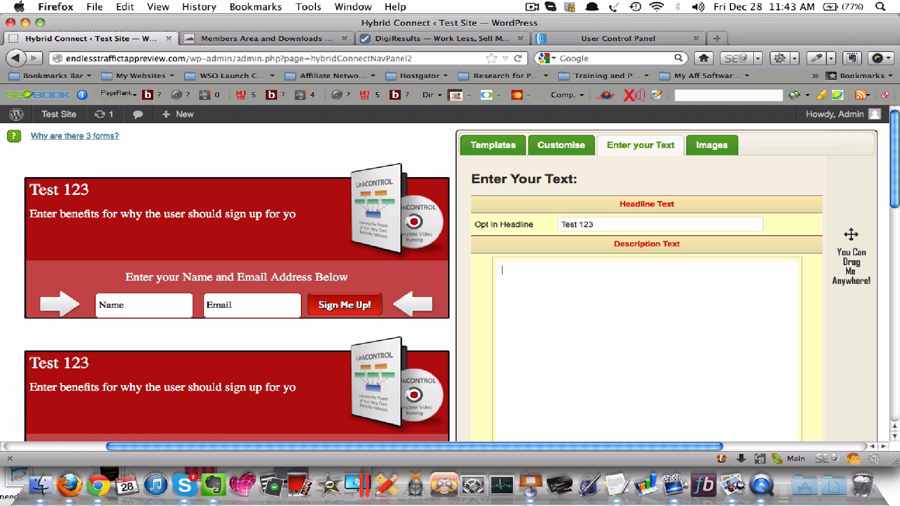
Enter "Test Me" as the opt-in form's description text and check it in the form previews
{"action": "type", "text": "Test Me"}
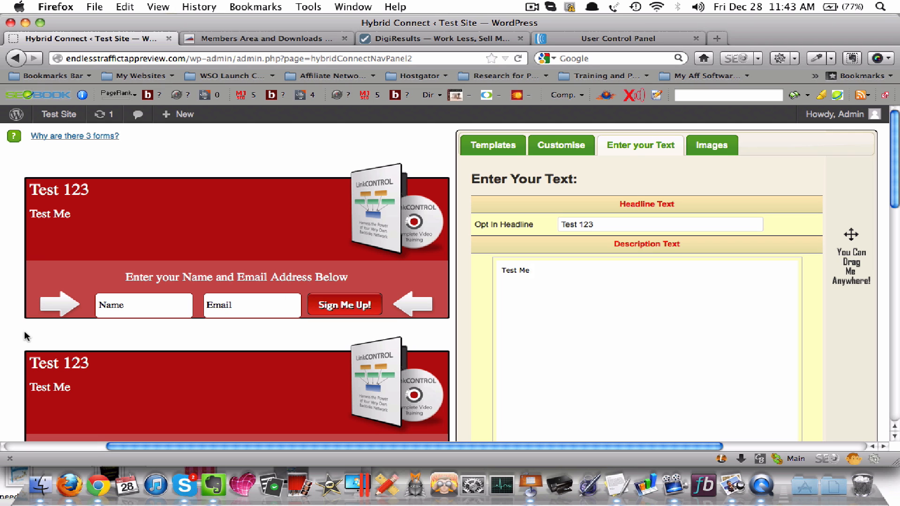
{"action": "scroll", "coordinate": [50, 227], "scroll_direction": "down", "scroll_amount": 10}
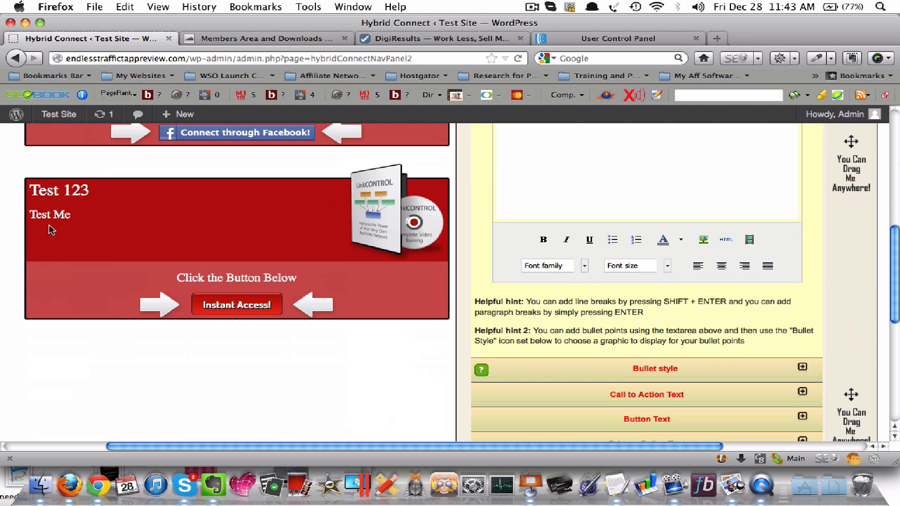
{"action": "scroll", "coordinate": [49, 228], "scroll_direction": "up", "scroll_amount": 10}
{"action": "scroll", "coordinate": [608, 336], "scroll_direction": "down", "scroll_amount": 9}
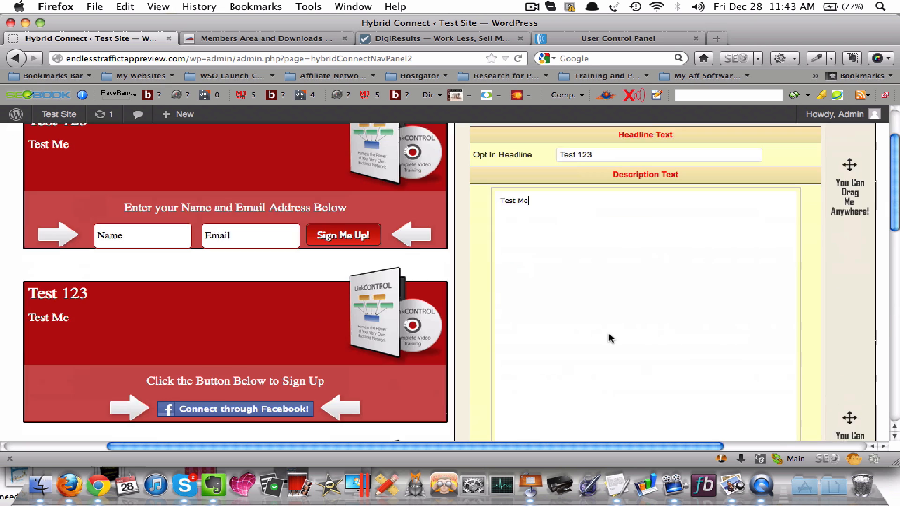
Examine the text options for bullet style, call to action, buttons and privacy policy
{"action": "scroll", "coordinate": [609, 336], "scroll_direction": "down", "scroll_amount": 3}
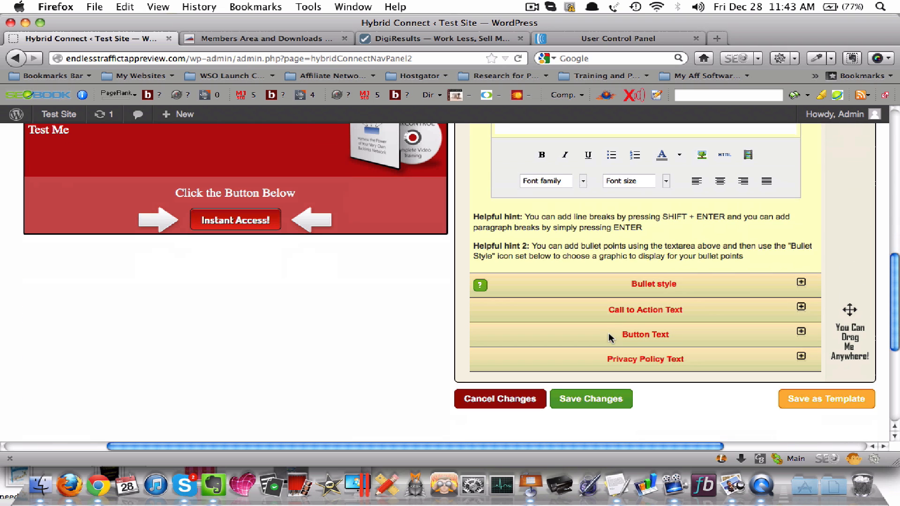
{"action": "left_click", "coordinate": [802, 284]}
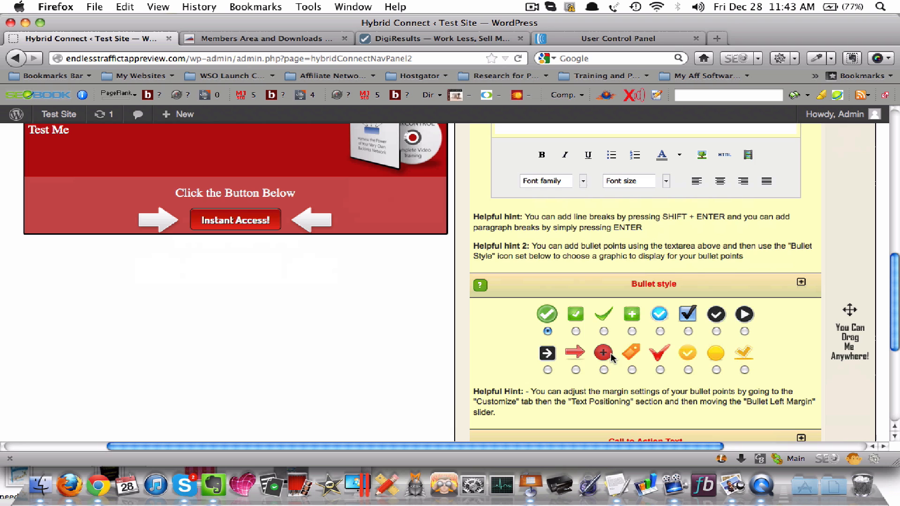
{"action": "scroll", "coordinate": [722, 319], "scroll_direction": "down", "scroll_amount": 3}
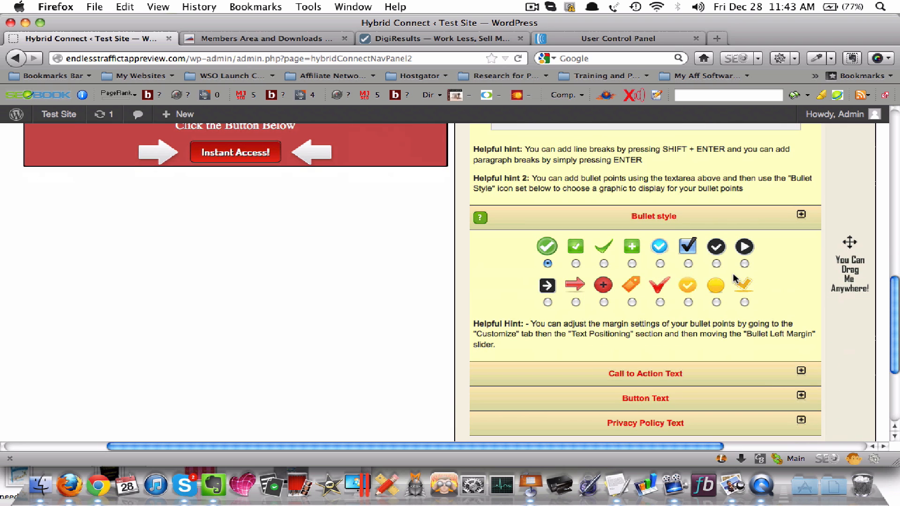
{"action": "scroll", "coordinate": [732, 274], "scroll_direction": "down", "scroll_amount": 4}
{"action": "left_click", "coordinate": [800, 287]}
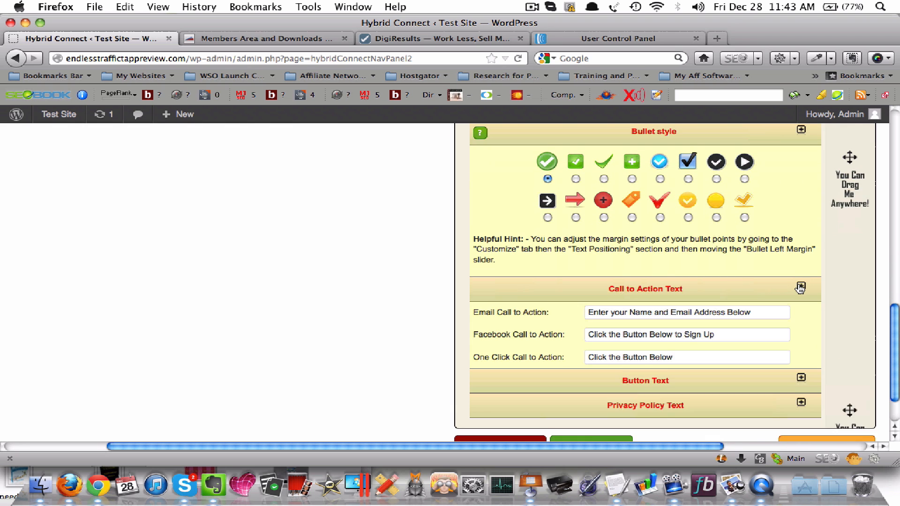
{"action": "scroll", "coordinate": [778, 287], "scroll_direction": "down", "scroll_amount": 2}
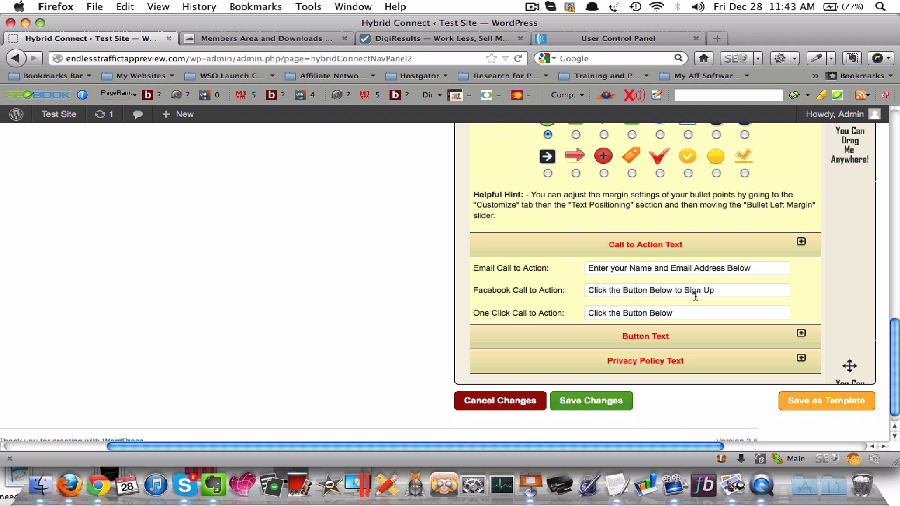
{"action": "left_click", "coordinate": [797, 344]}
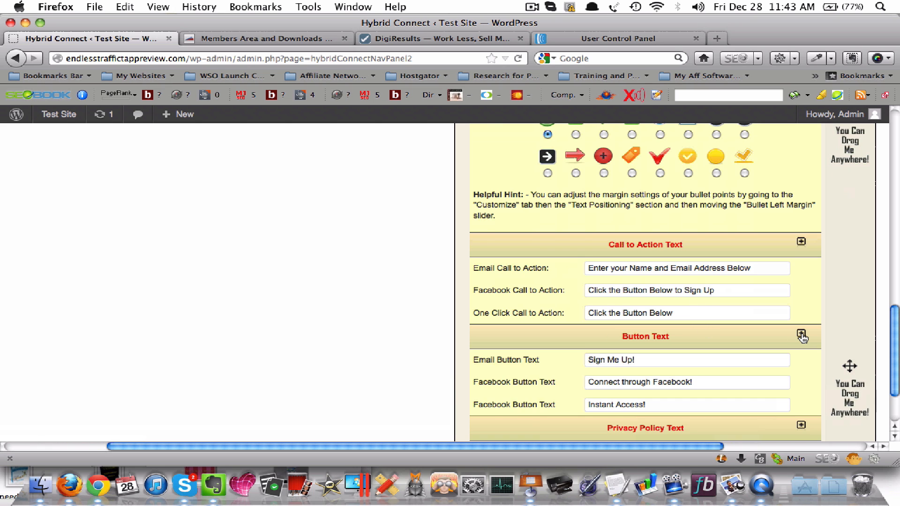
{"action": "scroll", "coordinate": [797, 346], "scroll_direction": "down", "scroll_amount": 3}
{"action": "left_click", "coordinate": [798, 361]}
{"action": "scroll", "coordinate": [797, 363], "scroll_direction": "down", "scroll_amount": 1}
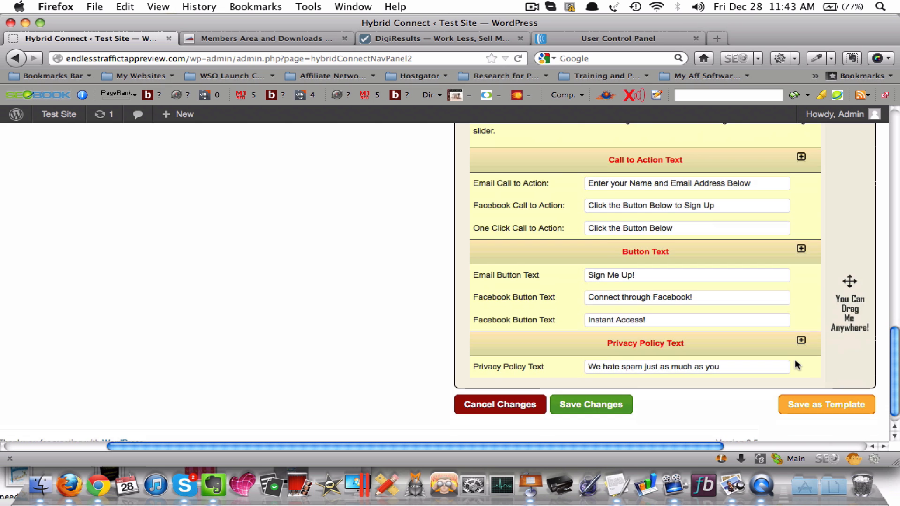
Customise the template's size: opt-in box width 577px, call to action height 95px and opt-in box height 286px
{"action": "scroll", "coordinate": [797, 363], "scroll_direction": "up", "scroll_amount": 20}
{"action": "scroll", "coordinate": [797, 365], "scroll_direction": "up", "scroll_amount": 5}
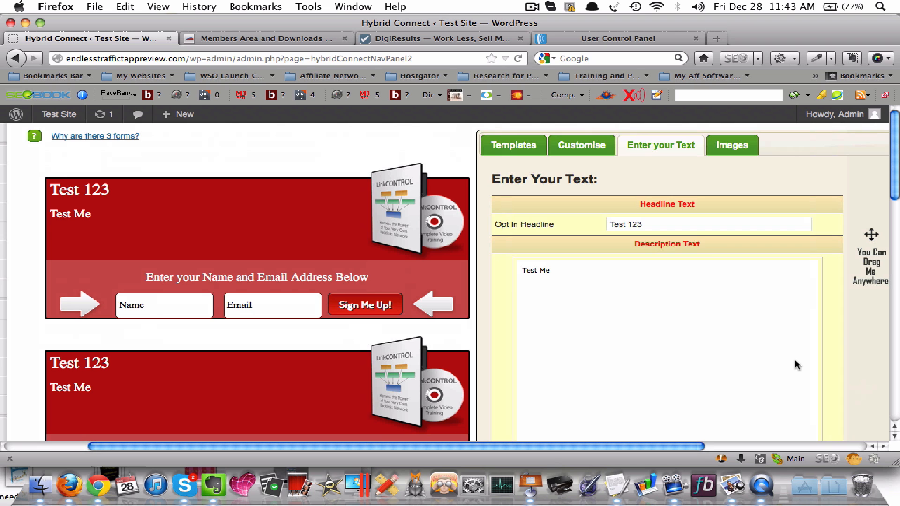
{"action": "left_click", "coordinate": [583, 149]}
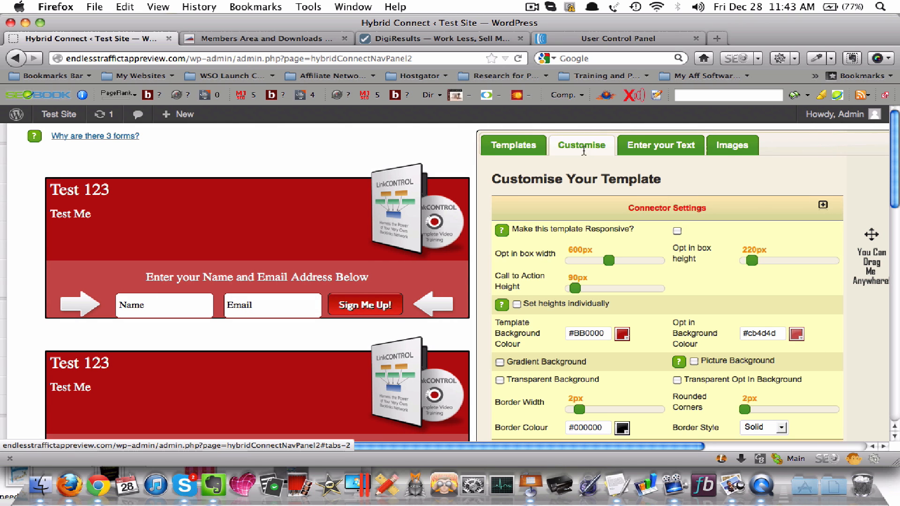
{"action": "scroll", "coordinate": [678, 214], "scroll_direction": "down", "scroll_amount": 2}
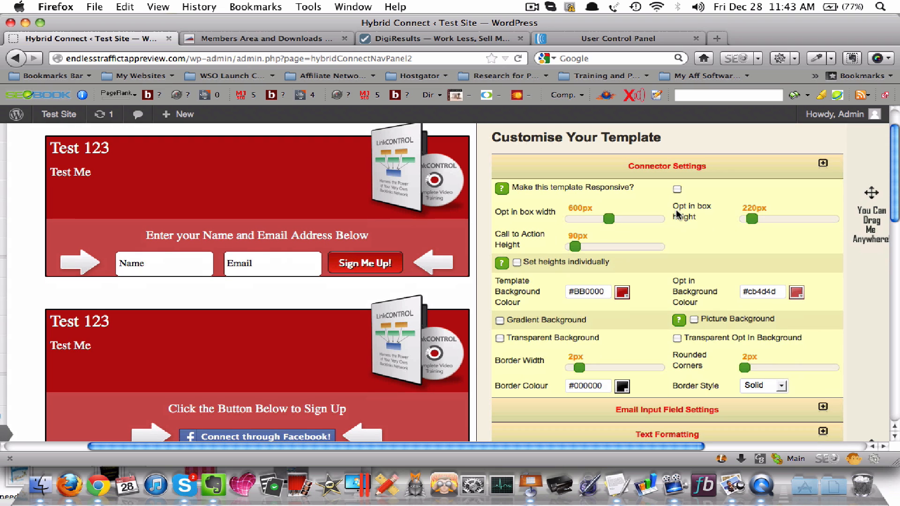
{"action": "left_click_drag", "start_coordinate": [607, 218], "coordinate": [578, 251]}
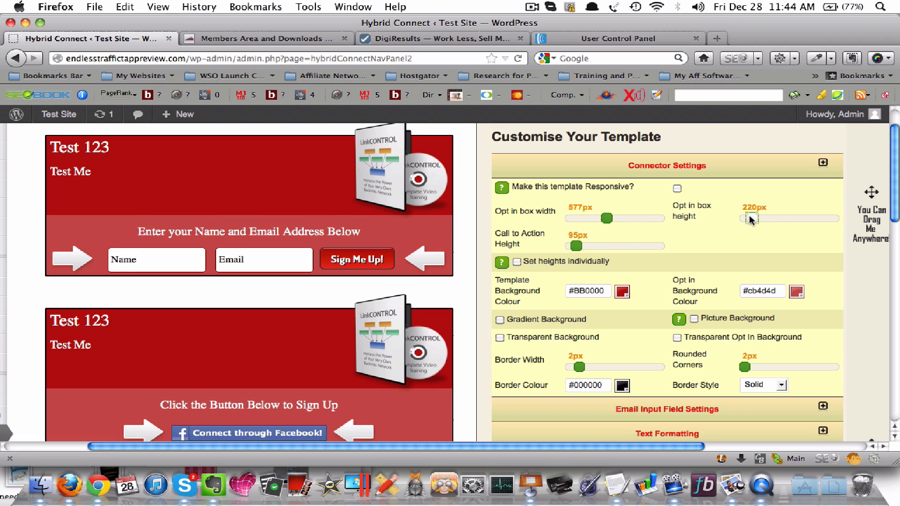
{"action": "mouse_move", "coordinate": [750, 220]}
{"action": "left_mouse_down"}
{"action": "mouse_move", "coordinate": [771, 218]}
{"action": "mouse_move", "coordinate": [745, 218]}
{"action": "mouse_move", "coordinate": [756, 218]}
{"action": "left_mouse_up"}
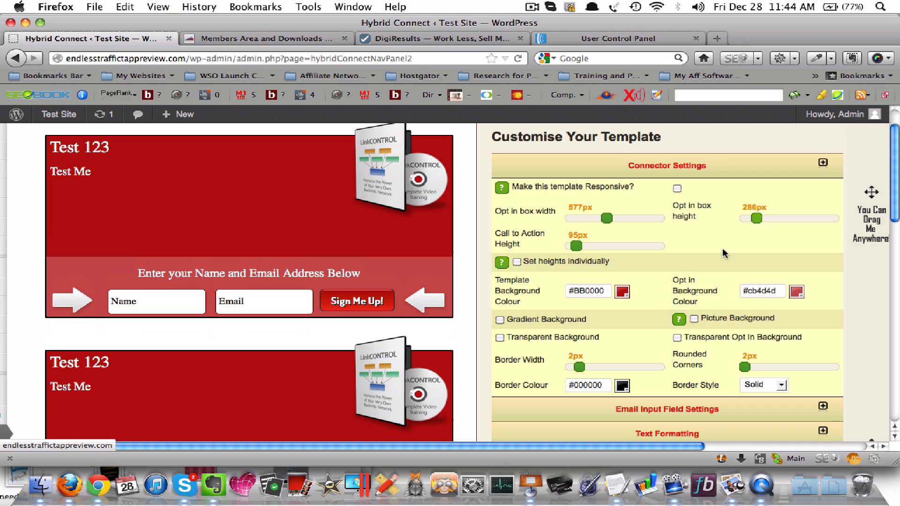
Set the vertical shadow to -2px in the connector drop shadow settings
{"action": "scroll", "coordinate": [723, 253], "scroll_direction": "down", "scroll_amount": 3}
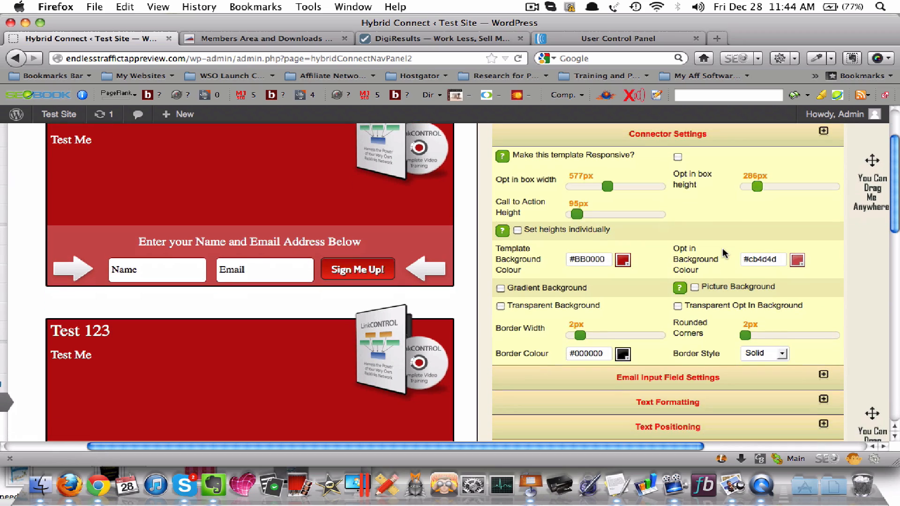
{"action": "scroll", "coordinate": [723, 253], "scroll_direction": "down", "scroll_amount": 10}
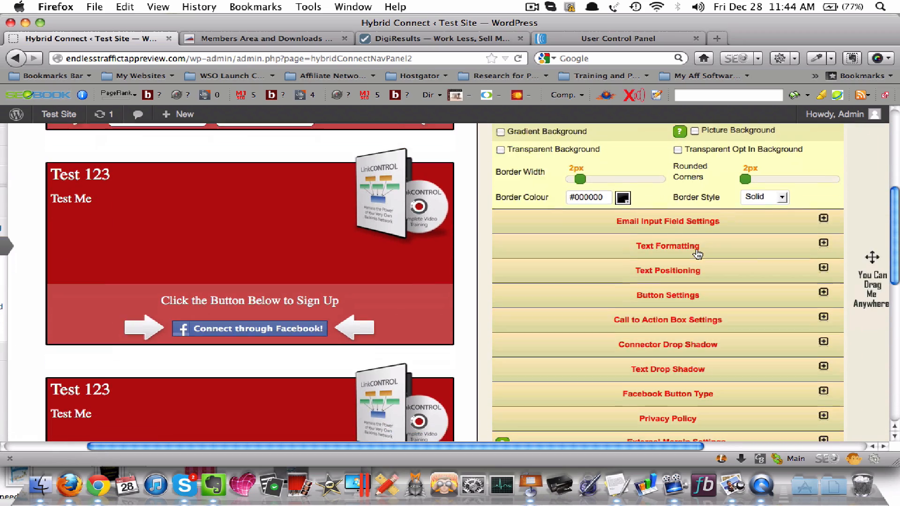
{"action": "scroll", "coordinate": [699, 253], "scroll_direction": "down", "scroll_amount": 5}
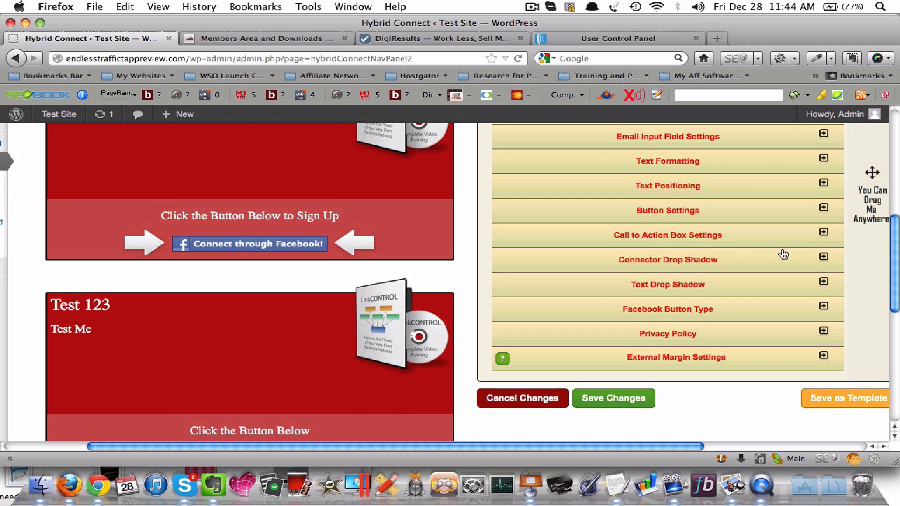
{"action": "left_click", "coordinate": [823, 258]}
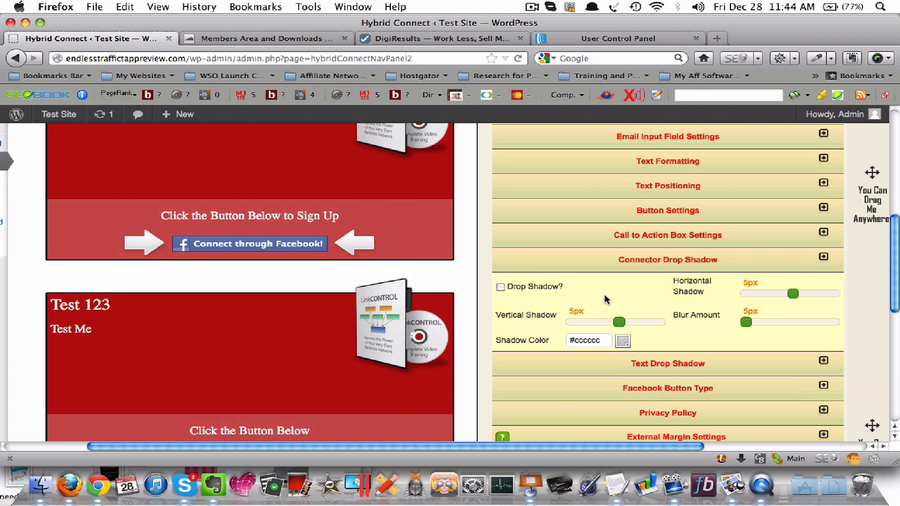
{"action": "scroll", "coordinate": [604, 293], "scroll_direction": "up", "scroll_amount": 3}
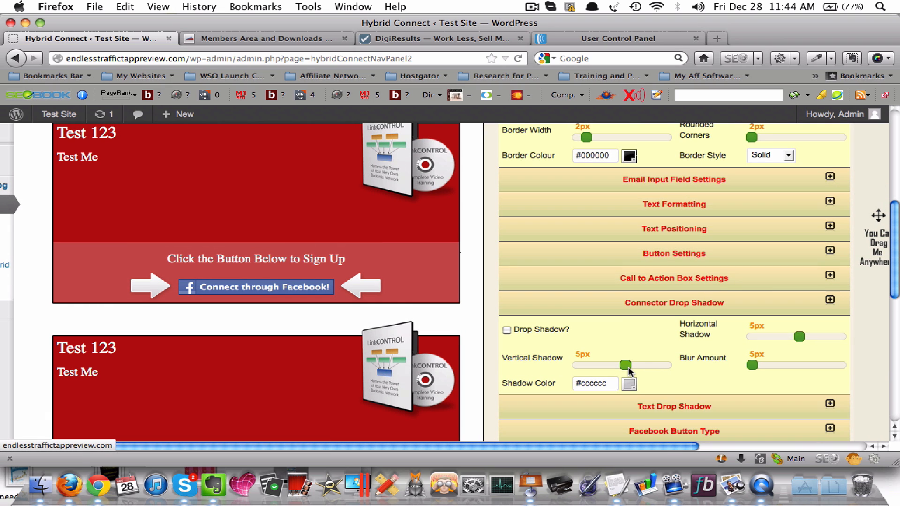
{"action": "mouse_move", "coordinate": [627, 365]}
{"action": "left_mouse_down"}
{"action": "mouse_move", "coordinate": [656, 365]}
{"action": "mouse_move", "coordinate": [598, 364]}
{"action": "mouse_move", "coordinate": [668, 351]}
{"action": "mouse_move", "coordinate": [623, 352]}
{"action": "left_mouse_up"}
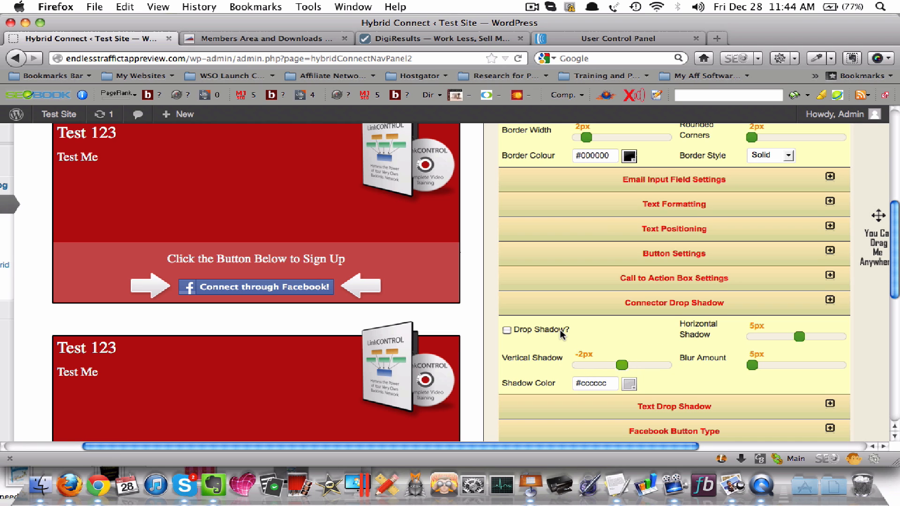
Review the template's customisation settings alongside the three form previews
{"action": "scroll", "coordinate": [560, 330], "scroll_direction": "up", "scroll_amount": 2}
{"action": "scroll", "coordinate": [642, 387], "scroll_direction": "down", "scroll_amount": 3}
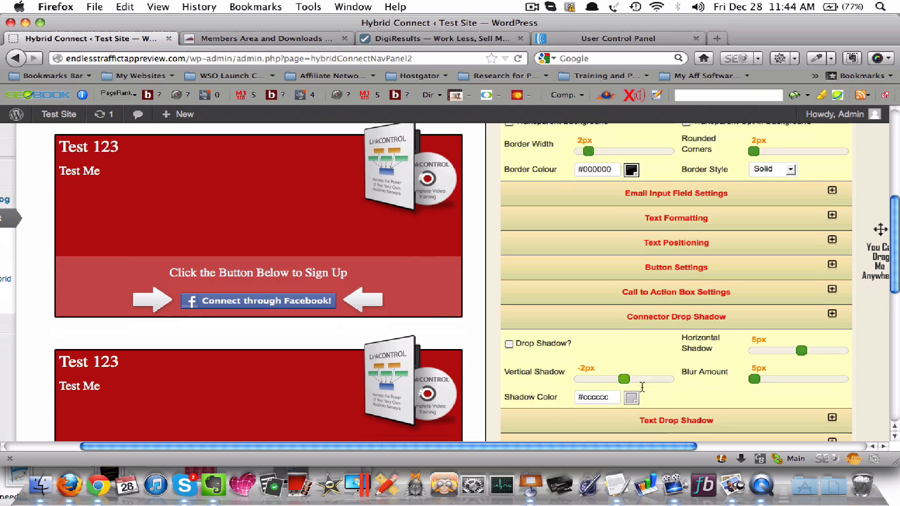
{"action": "scroll", "coordinate": [699, 368], "scroll_direction": "down", "scroll_amount": 5}
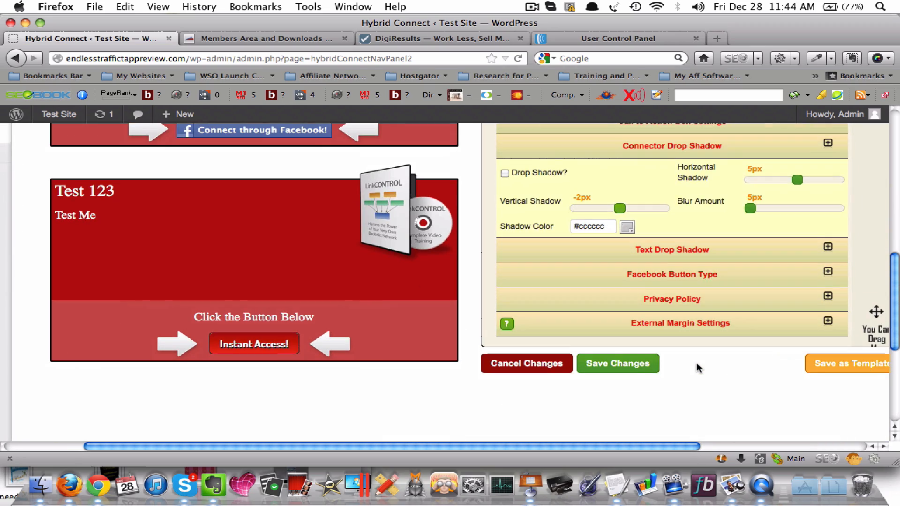
{"action": "scroll", "coordinate": [699, 368], "scroll_direction": "up", "scroll_amount": 4}
{"action": "scroll", "coordinate": [697, 367], "scroll_direction": "up", "scroll_amount": 8}
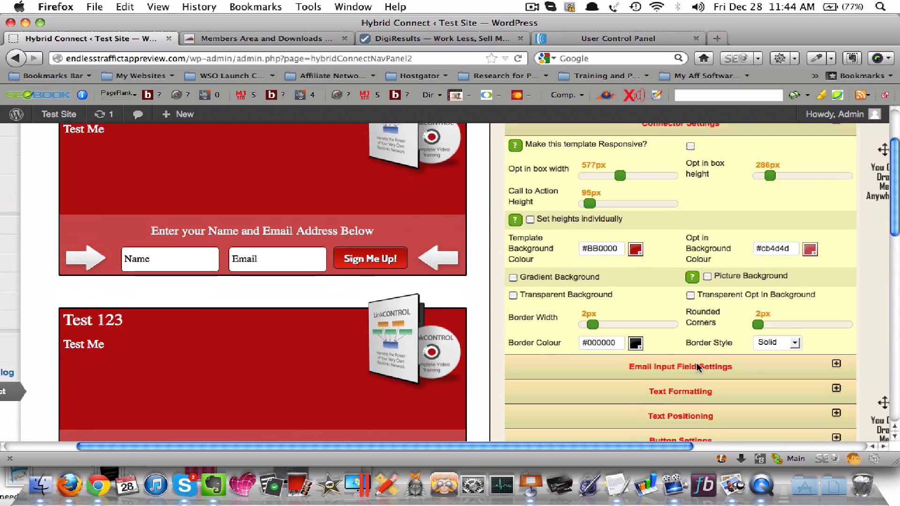
{"action": "scroll", "coordinate": [696, 368], "scroll_direction": "up", "scroll_amount": 5}
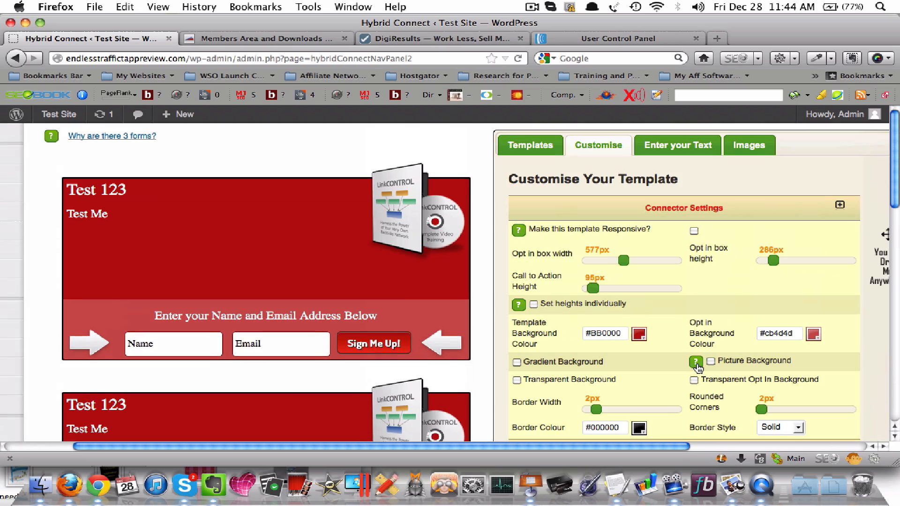
{"action": "scroll", "coordinate": [698, 368], "scroll_direction": "down", "scroll_amount": 5}
{"action": "scroll", "coordinate": [698, 369], "scroll_direction": "up", "scroll_amount": 5}
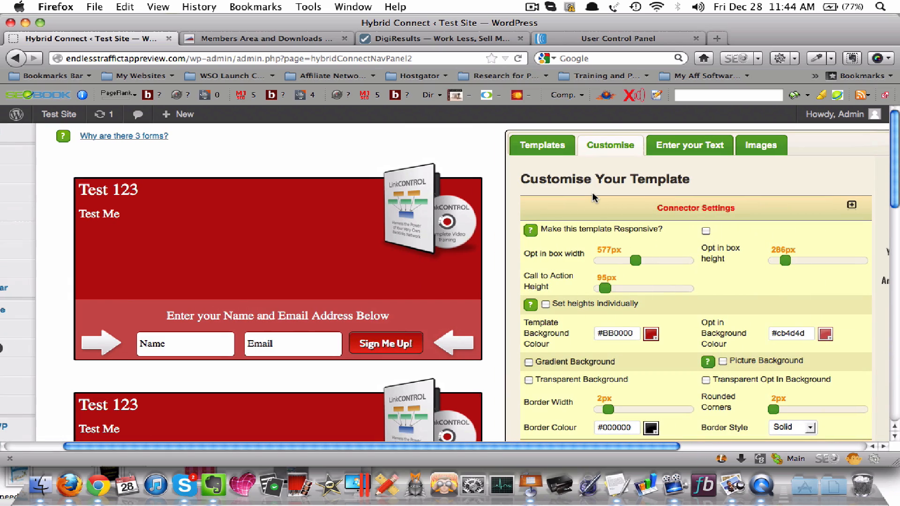
Browse the opt-in box templates and apply the red and black "Subscribe for Free Updates!" design
{"action": "left_click", "coordinate": [542, 145]}
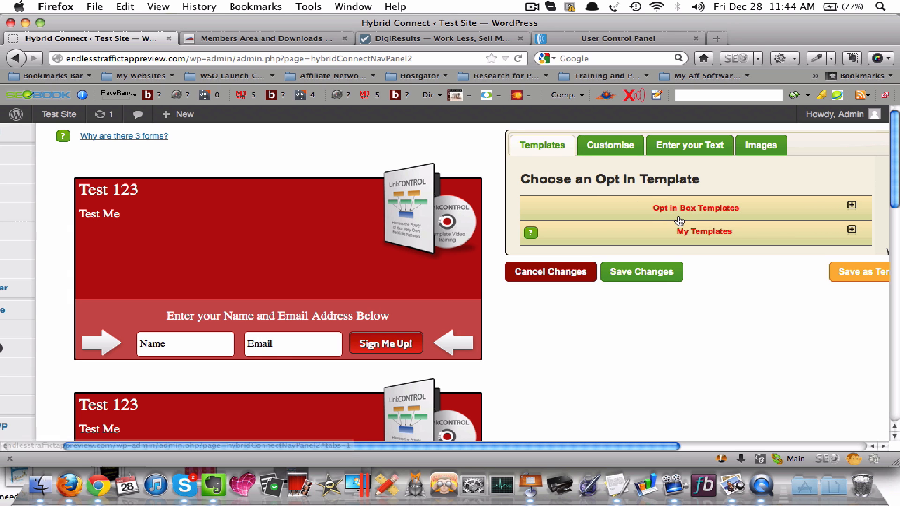
{"action": "scroll", "coordinate": [739, 227], "scroll_direction": "right", "scroll_amount": 4}
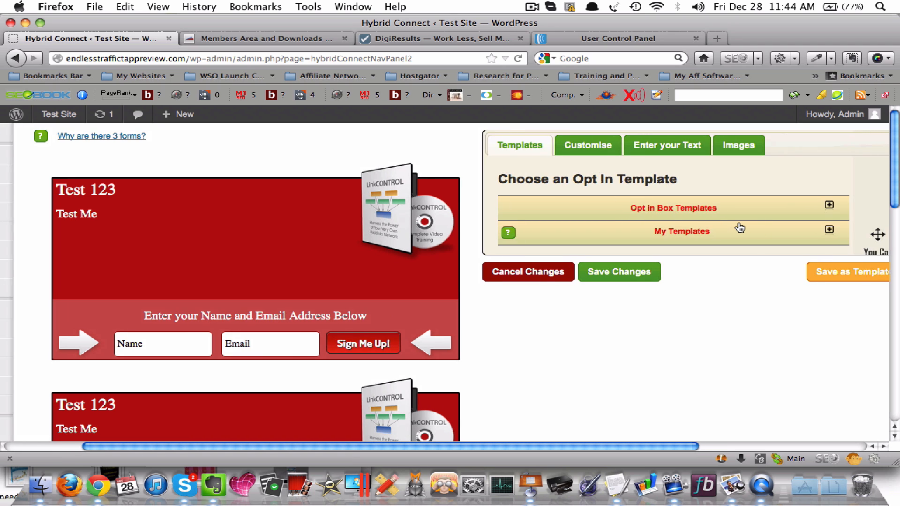
{"action": "left_click", "coordinate": [713, 209]}
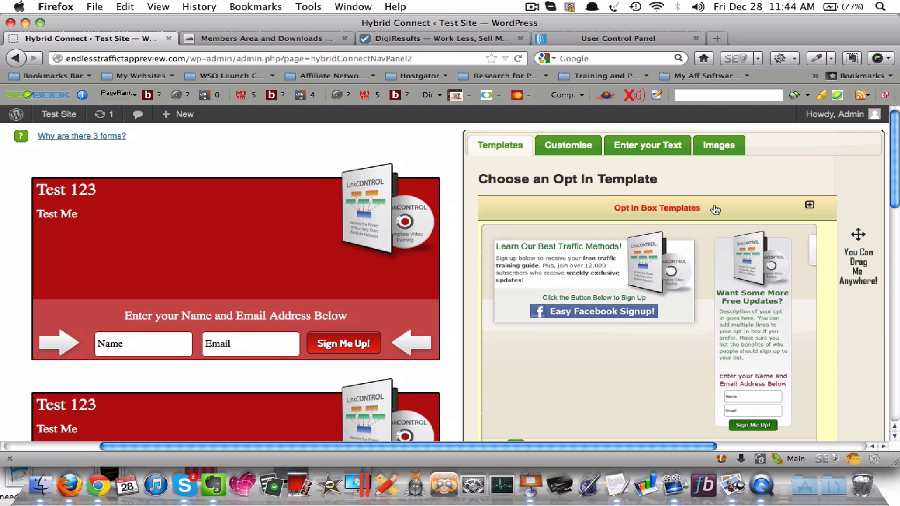
{"action": "scroll", "coordinate": [691, 277], "scroll_direction": "down", "scroll_amount": 1}
{"action": "scroll", "coordinate": [691, 278], "scroll_direction": "down", "scroll_amount": 1}
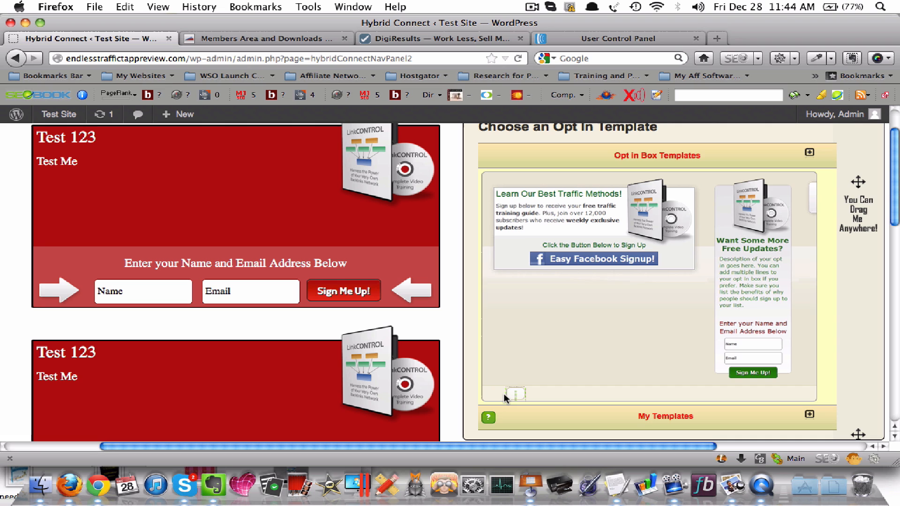
{"action": "left_click_drag", "start_coordinate": [511, 393], "coordinate": [724, 413]}
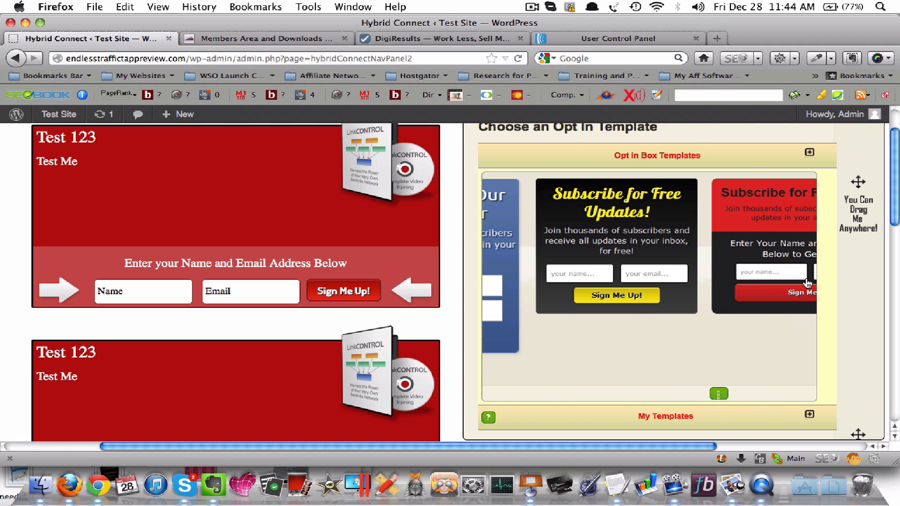
{"action": "left_click", "coordinate": [772, 243]}
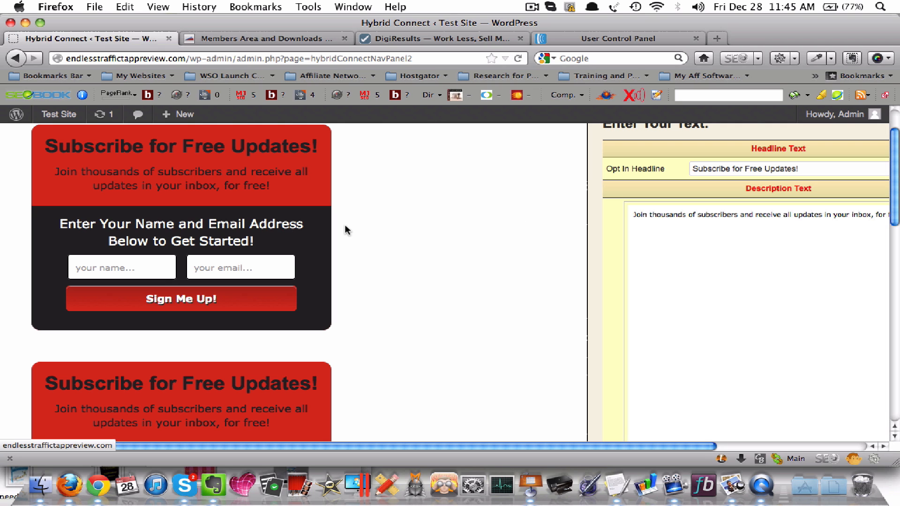
Move the text editing panel closer to the new template's previews and look over the redesigned forms
{"action": "scroll", "coordinate": [610, 318], "scroll_direction": "up", "scroll_amount": 3}
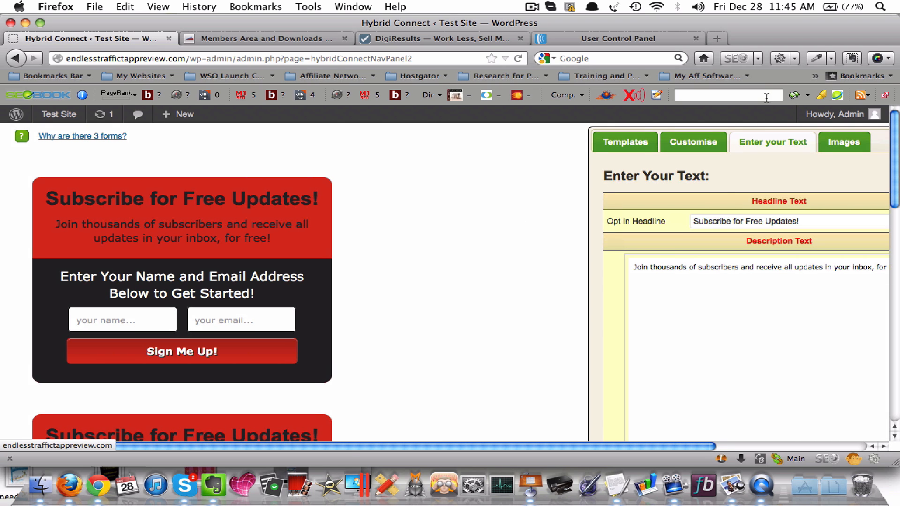
{"action": "left_click_drag", "start_coordinate": [727, 128], "coordinate": [539, 155]}
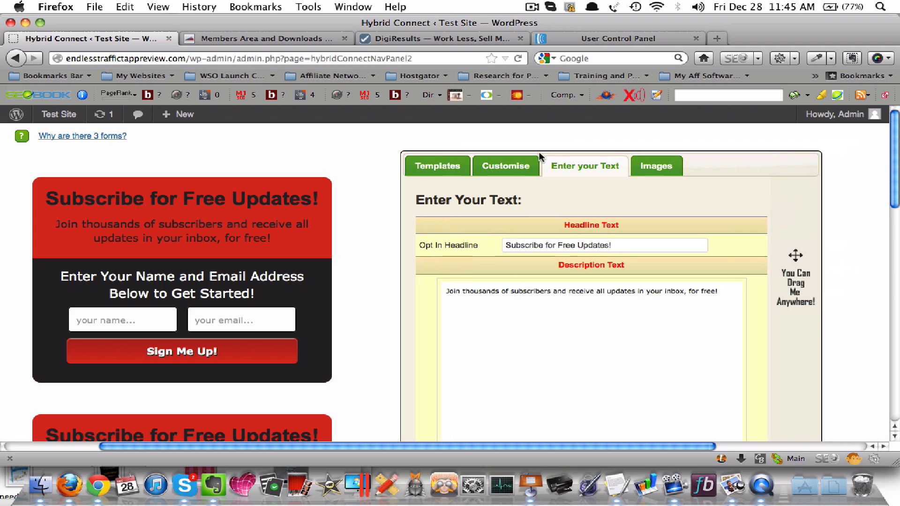
{"action": "scroll", "coordinate": [539, 207], "scroll_direction": "down", "scroll_amount": 1}
{"action": "scroll", "coordinate": [539, 206], "scroll_direction": "down", "scroll_amount": 5}
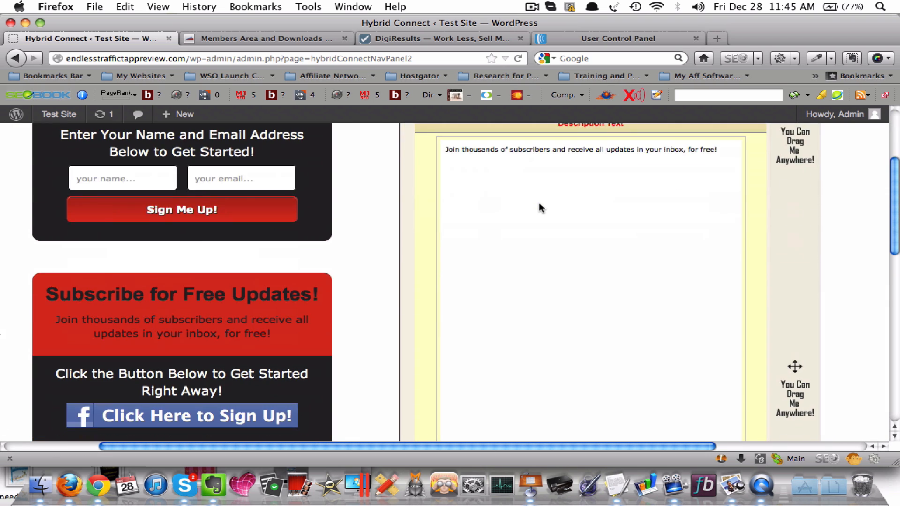
Set the template background colour to blue #3826DC in the connector settings and check the form previews
{"action": "scroll", "coordinate": [539, 206], "scroll_direction": "up", "scroll_amount": 5}
{"action": "left_click", "coordinate": [464, 174]}
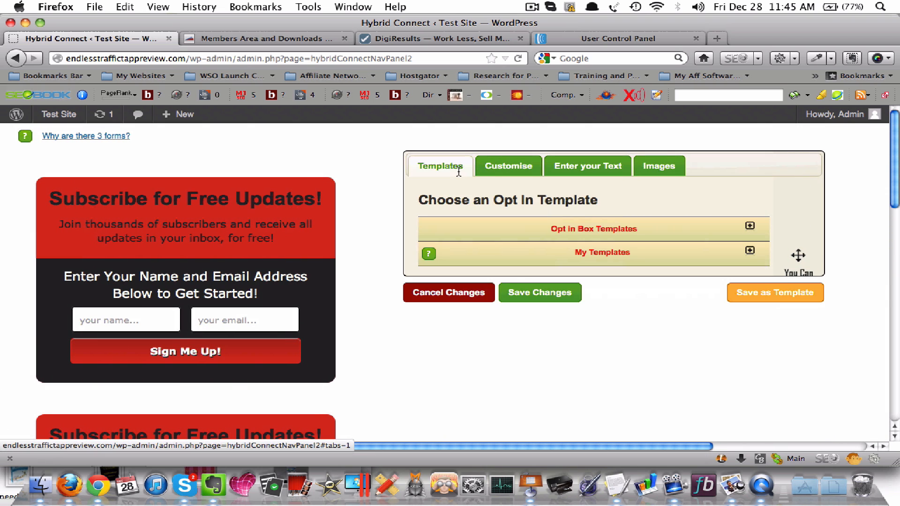
{"action": "left_click", "coordinate": [499, 171]}
{"action": "scroll", "coordinate": [464, 276], "scroll_direction": "down", "scroll_amount": 3}
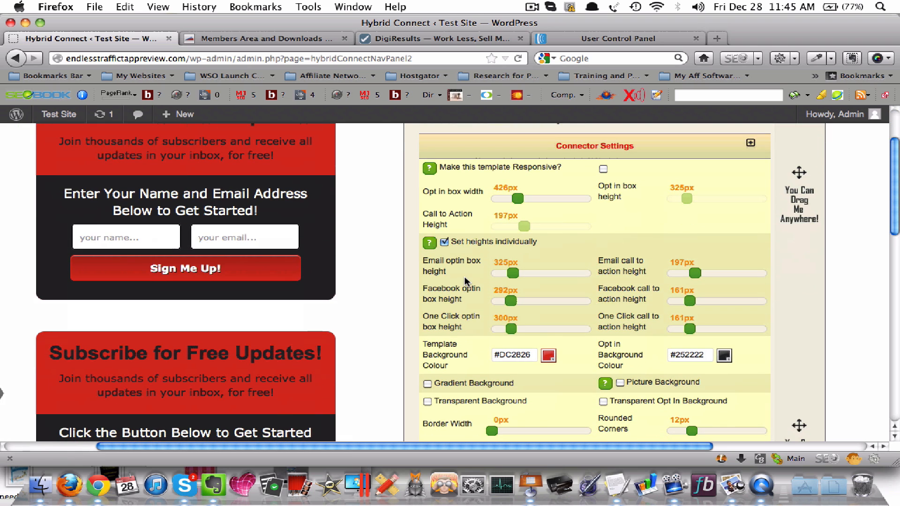
{"action": "left_click", "coordinate": [544, 355]}
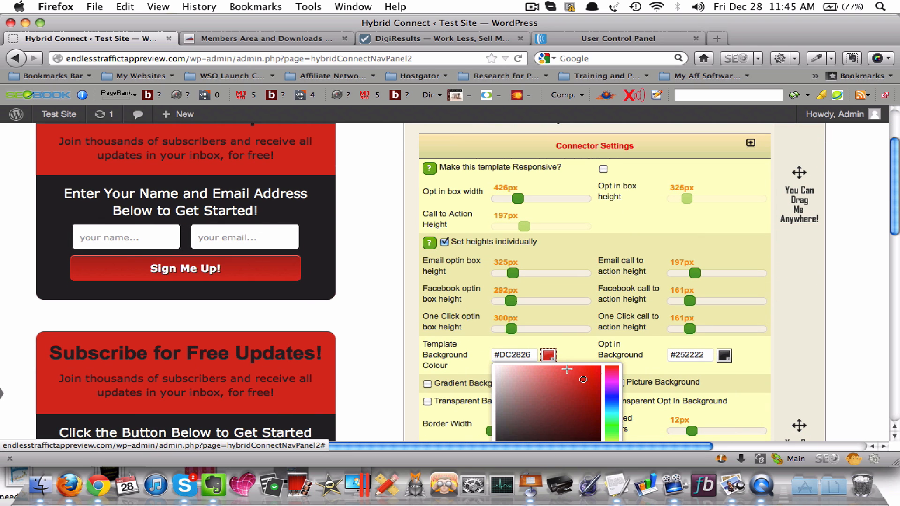
{"action": "left_click", "coordinate": [611, 396]}
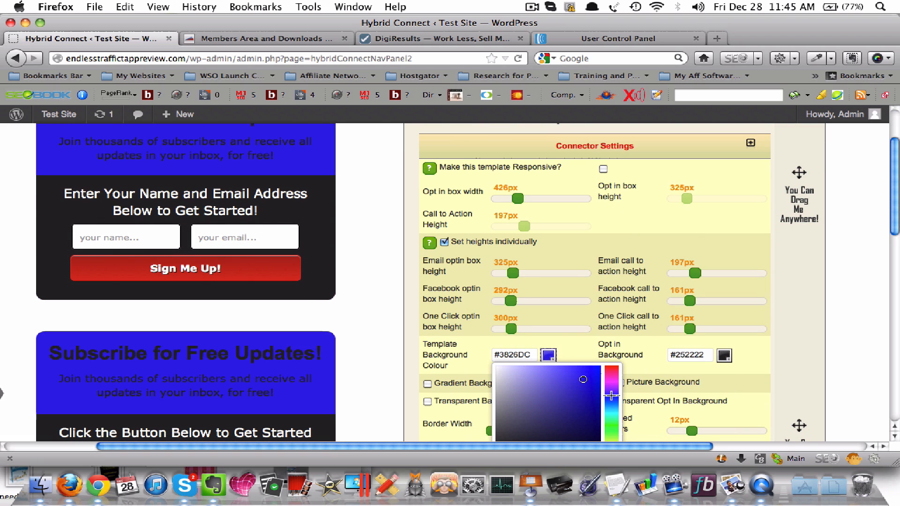
{"action": "scroll", "coordinate": [327, 245], "scroll_direction": "up", "scroll_amount": 3}
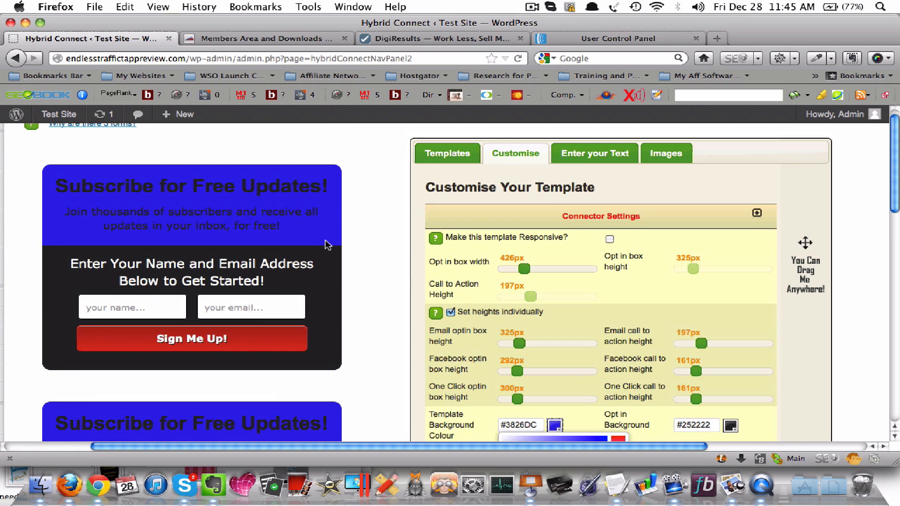
{"action": "scroll", "coordinate": [422, 291], "scroll_direction": "down", "scroll_amount": 5}
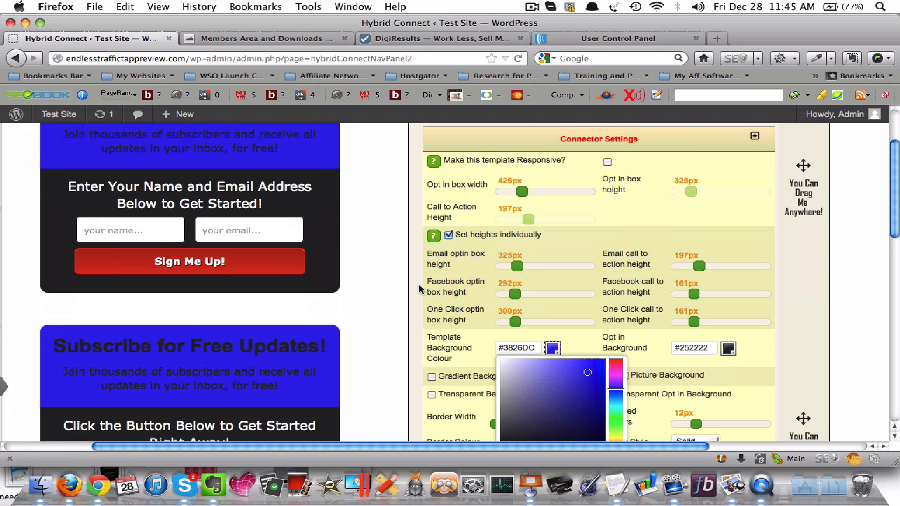
Set the template background colour to lavender #A09BC7 and check it in the form previews
{"action": "left_click", "coordinate": [522, 344]}
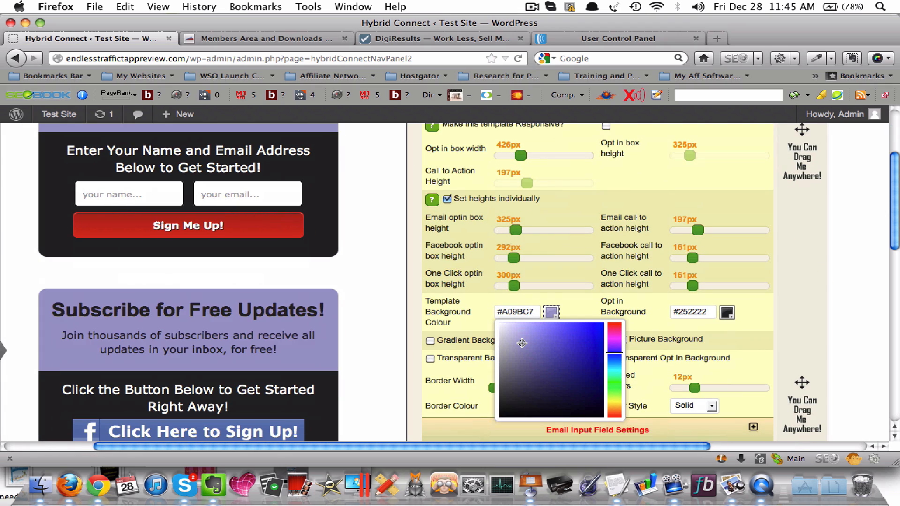
{"action": "scroll", "coordinate": [522, 345], "scroll_direction": "up", "scroll_amount": 4}
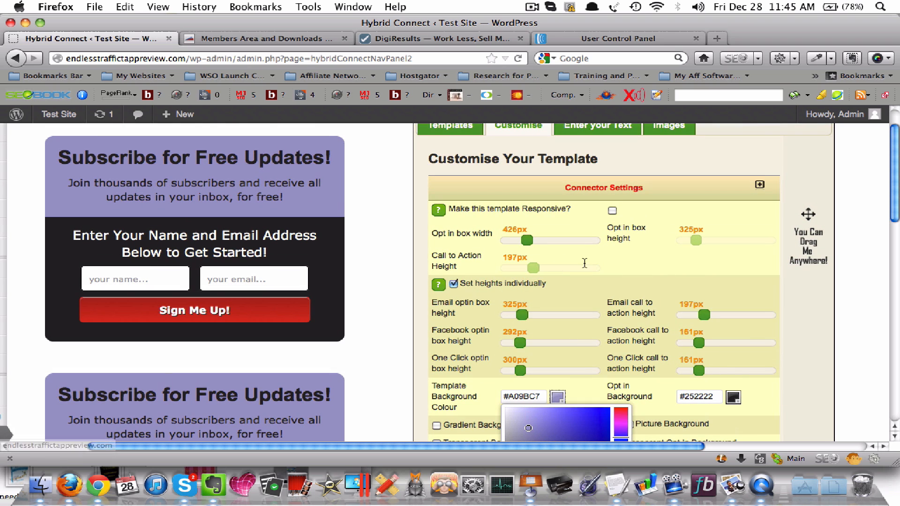
{"action": "scroll", "coordinate": [576, 265], "scroll_direction": "up", "scroll_amount": 2}
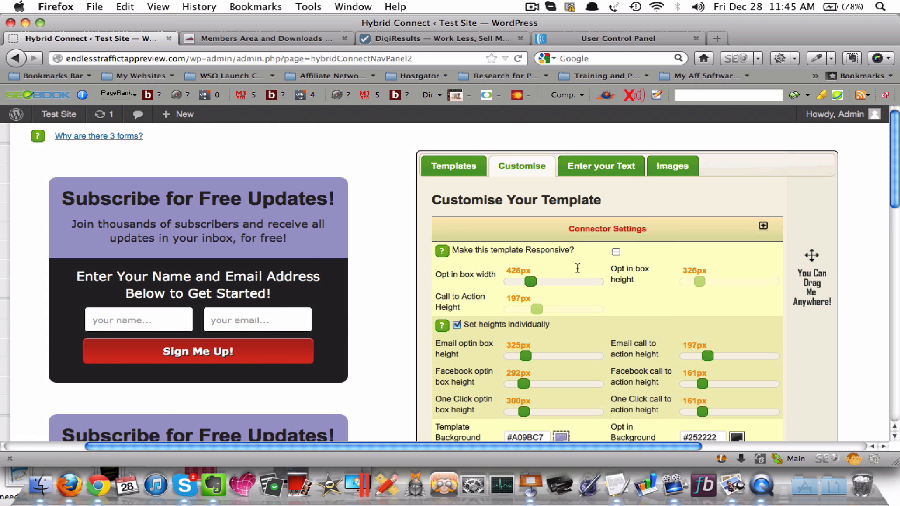
{"action": "scroll", "coordinate": [578, 268], "scroll_direction": "left", "scroll_amount": 1}
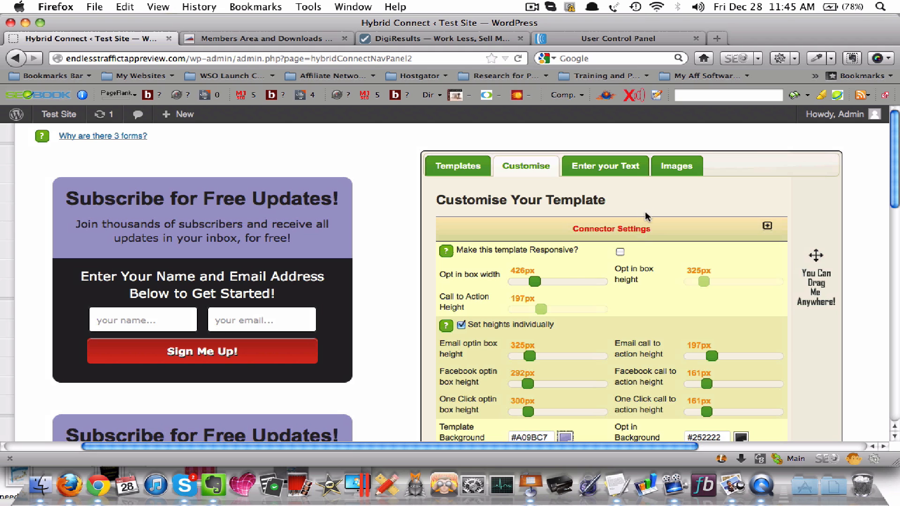
Apply the narrow "Want Some More Free Updates?" opt-in box template and move the text editing panel closer to its previews
{"action": "left_click", "coordinate": [462, 167]}
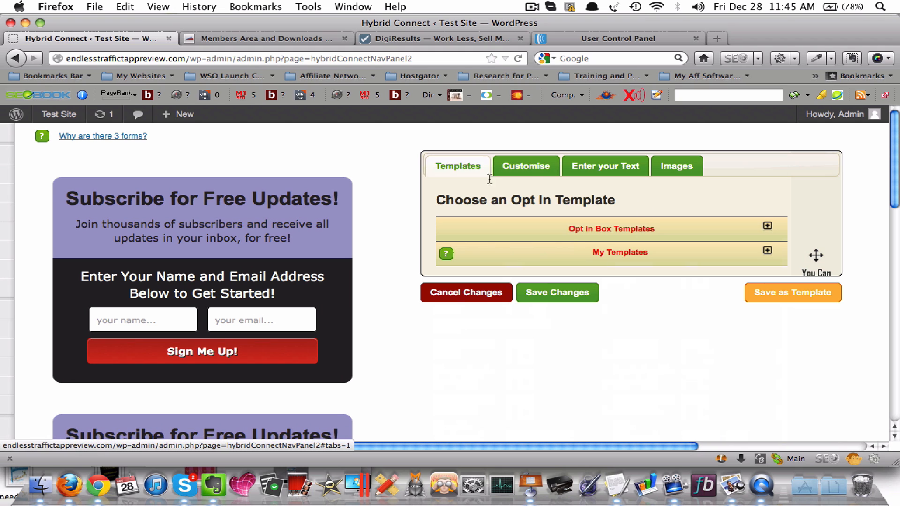
{"action": "left_click", "coordinate": [608, 239]}
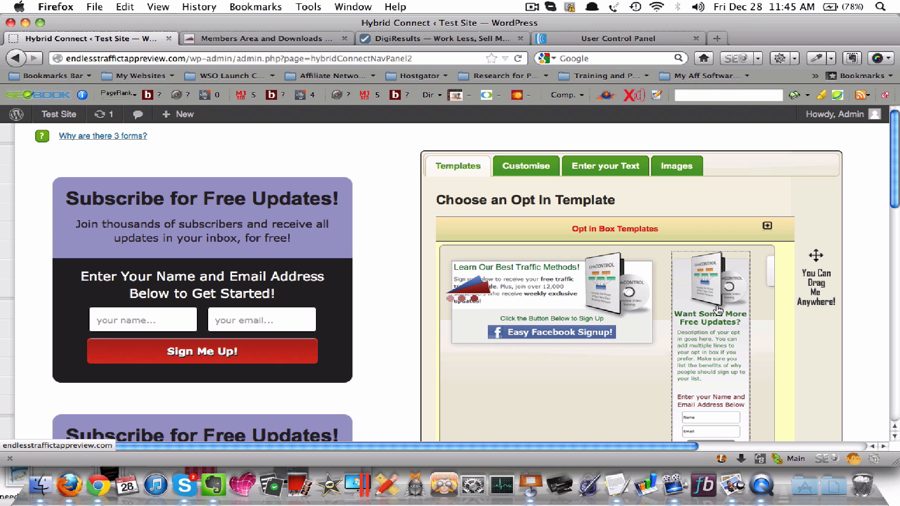
{"action": "scroll", "coordinate": [719, 309], "scroll_direction": "down", "scroll_amount": 1}
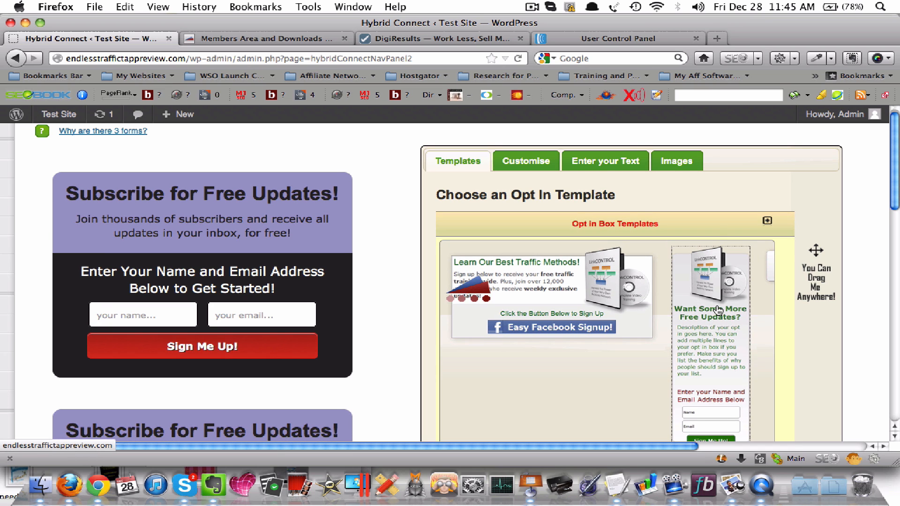
{"action": "left_click", "coordinate": [718, 309]}
{"action": "scroll", "coordinate": [227, 325], "scroll_direction": "down", "scroll_amount": 3}
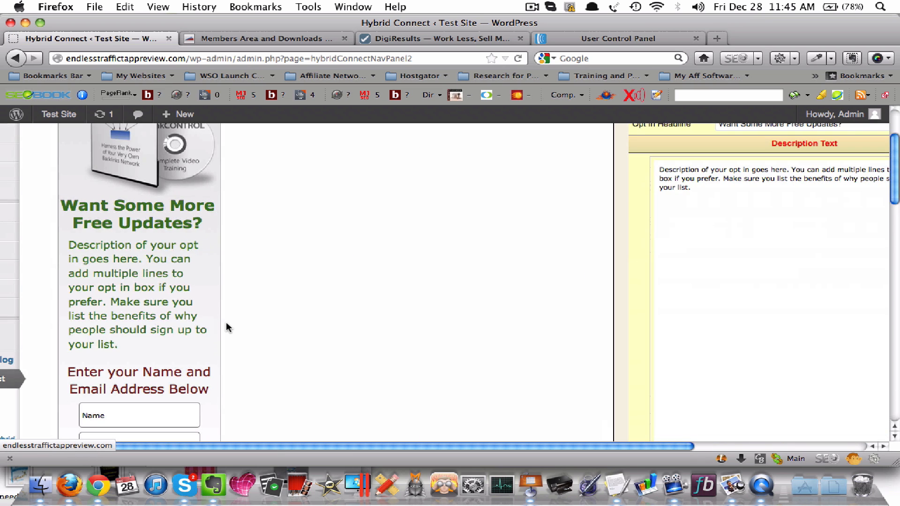
{"action": "scroll", "coordinate": [615, 263], "scroll_direction": "up", "scroll_amount": 4}
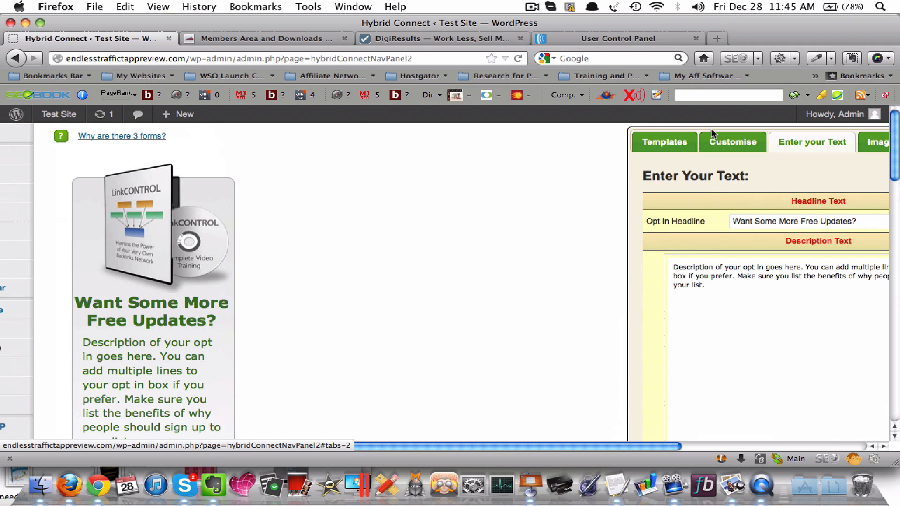
{"action": "left_click_drag", "start_coordinate": [710, 128], "coordinate": [407, 153]}
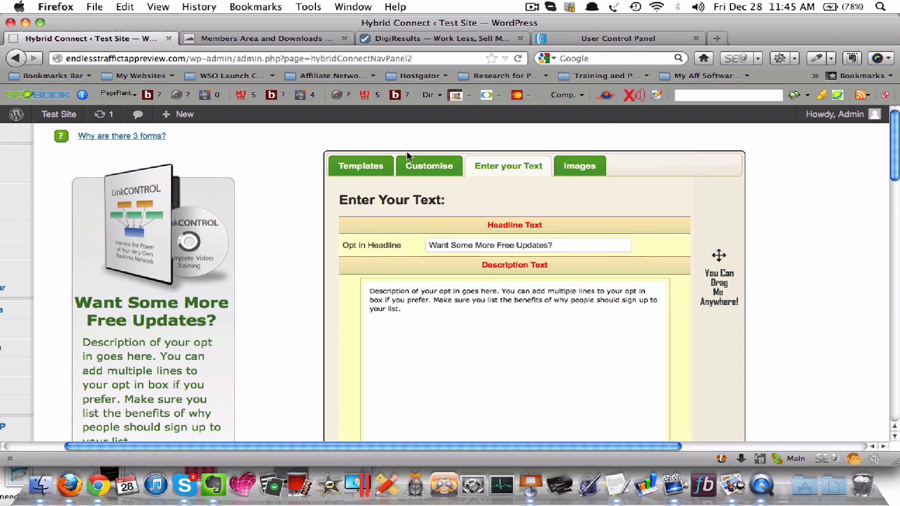
Review the side image and arrow graphics settings of the new template beside its preview
{"action": "left_click", "coordinate": [578, 166]}
{"action": "scroll", "coordinate": [522, 272], "scroll_direction": "down", "scroll_amount": 5}
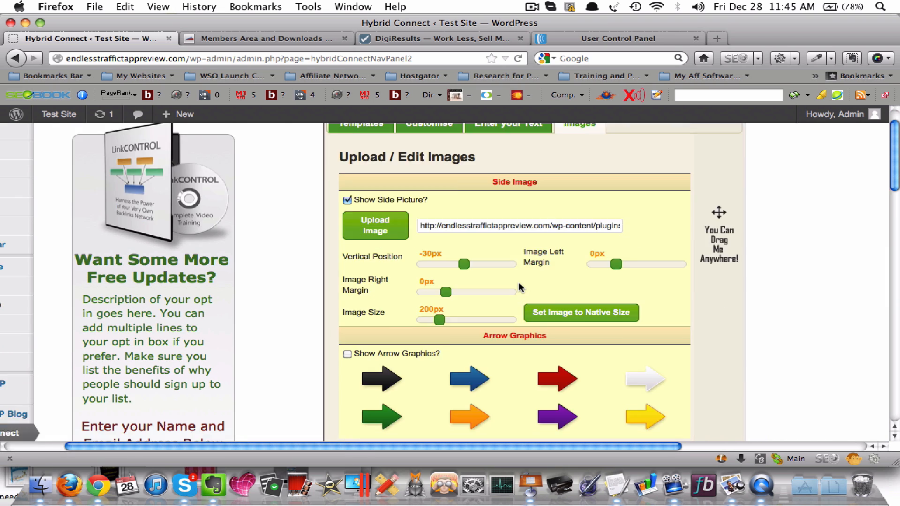
{"action": "scroll", "coordinate": [518, 282], "scroll_direction": "up", "scroll_amount": 2}
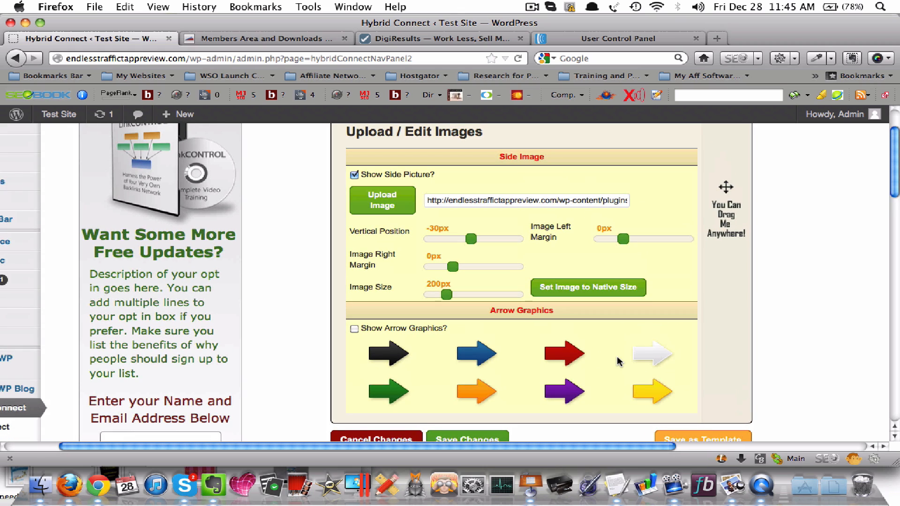
{"action": "scroll", "coordinate": [622, 356], "scroll_direction": "up", "scroll_amount": 3}
{"action": "scroll", "coordinate": [417, 286], "scroll_direction": "left", "scroll_amount": 3}
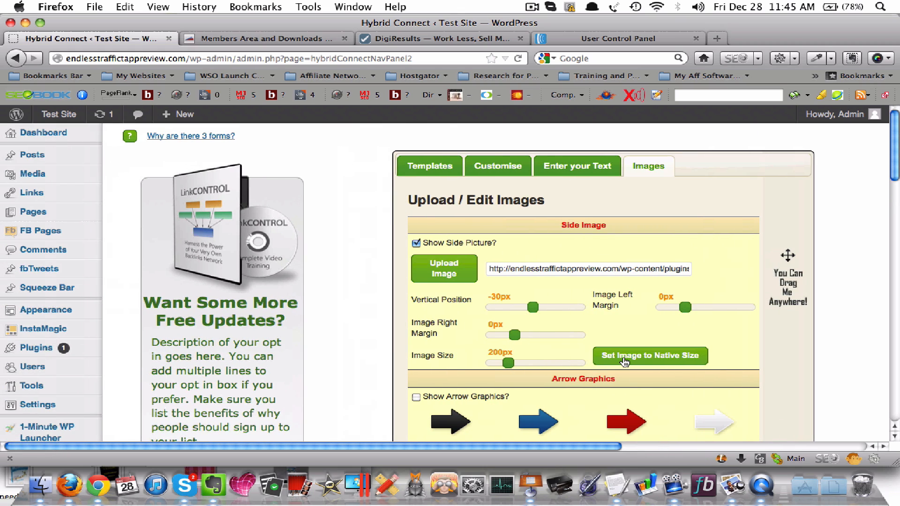
{"action": "scroll", "coordinate": [375, 285], "scroll_direction": "down", "scroll_amount": 2}
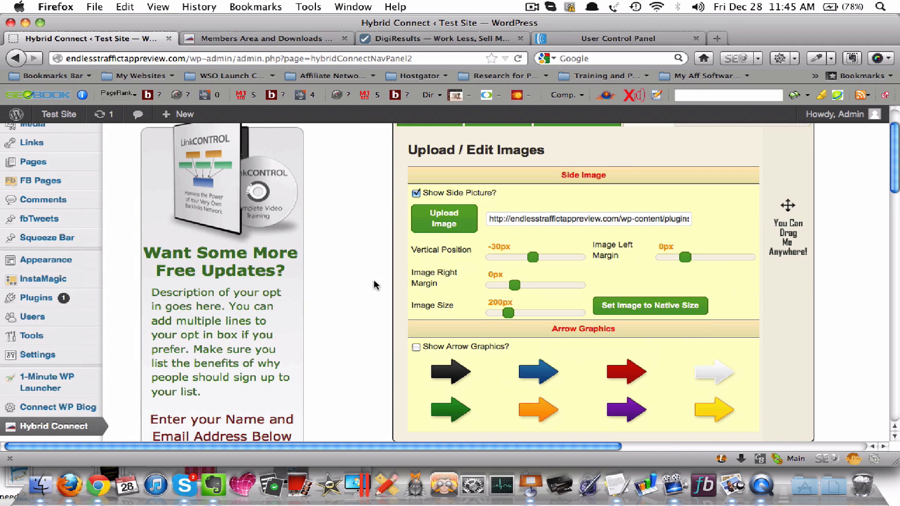
Return to the Hybrid Connect connector list and open the squeeze page design of Test 2 for editing
{"action": "scroll", "coordinate": [375, 285], "scroll_direction": "down", "scroll_amount": 7}
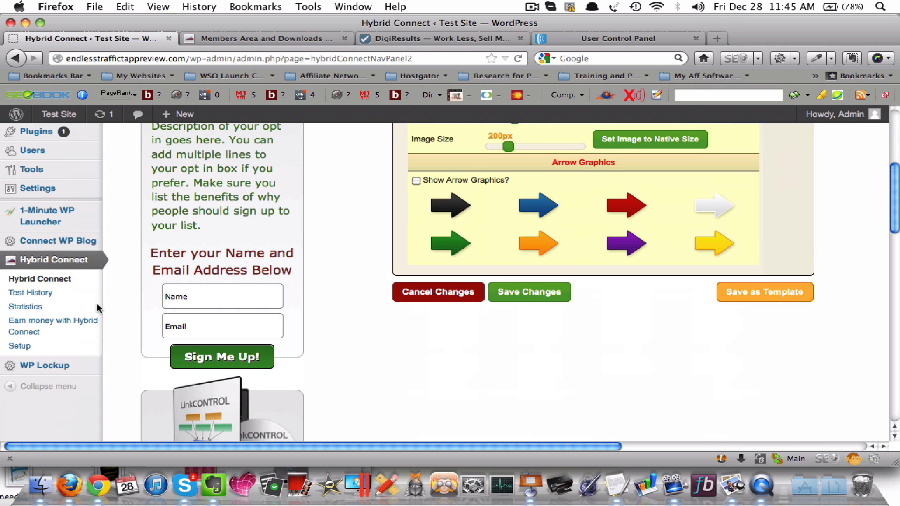
{"action": "left_click", "coordinate": [45, 281]}
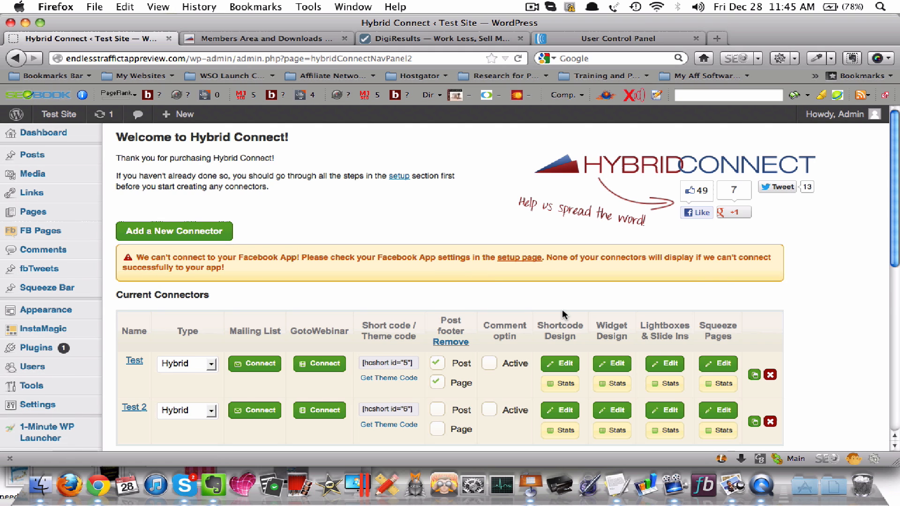
{"action": "scroll", "coordinate": [561, 309], "scroll_direction": "down", "scroll_amount": 3}
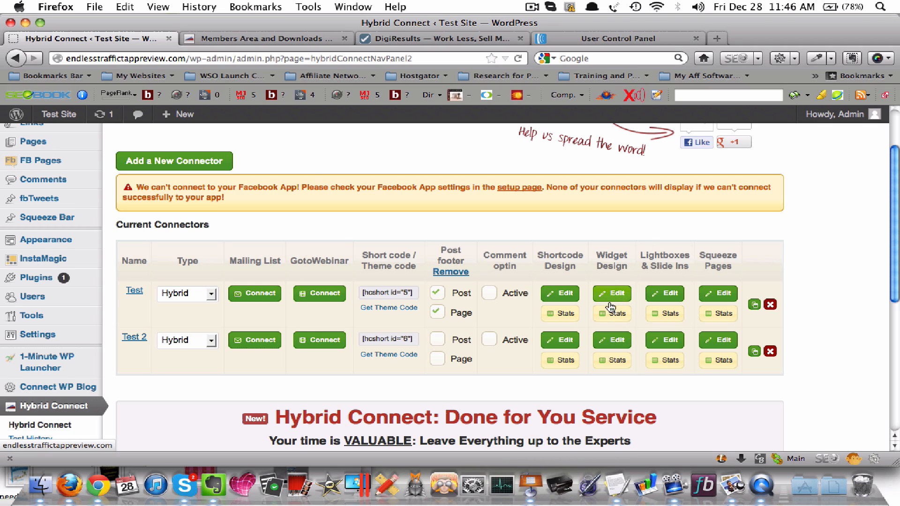
{"action": "left_click", "coordinate": [719, 342]}
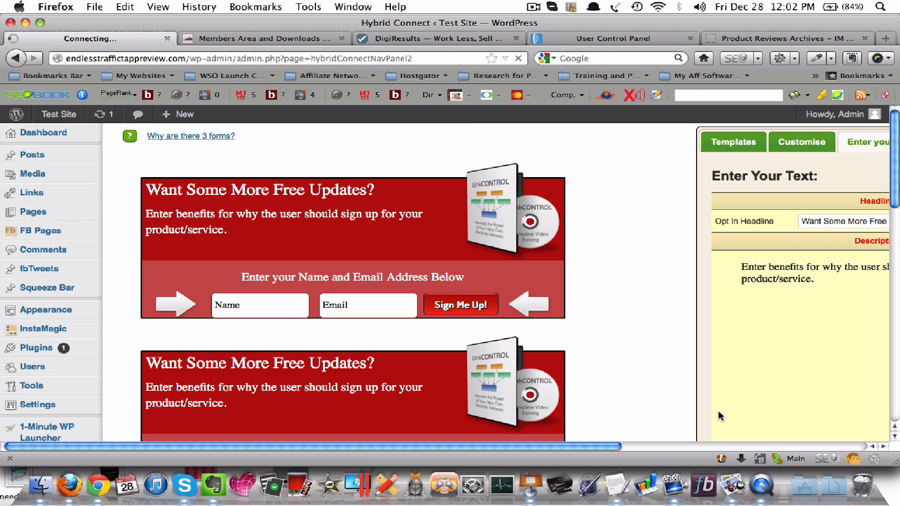
Look over the squeeze page form previews and the headline, description and other text settings
{"action": "scroll", "coordinate": [604, 256], "scroll_direction": "right", "scroll_amount": 10}
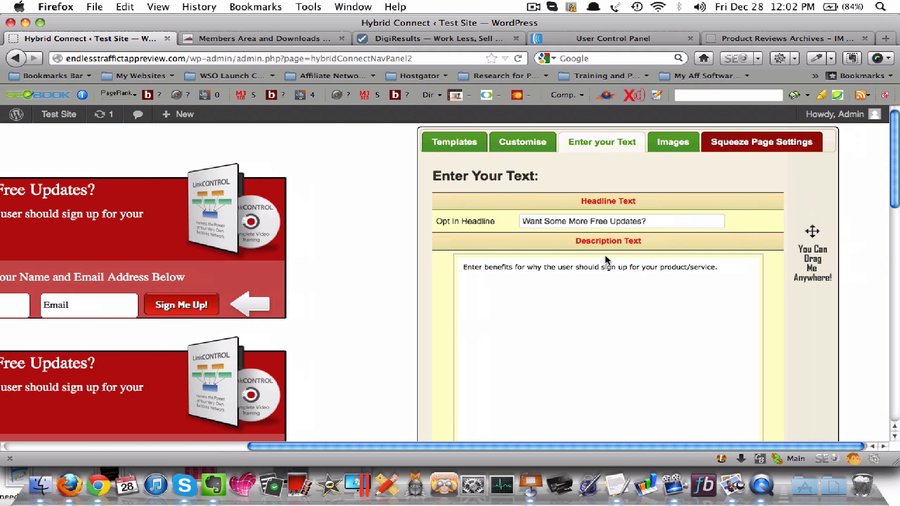
{"action": "scroll", "coordinate": [605, 255], "scroll_direction": "left", "scroll_amount": 10}
{"action": "scroll", "coordinate": [604, 256], "scroll_direction": "right", "scroll_amount": 2}
{"action": "scroll", "coordinate": [607, 260], "scroll_direction": "right", "scroll_amount": 5}
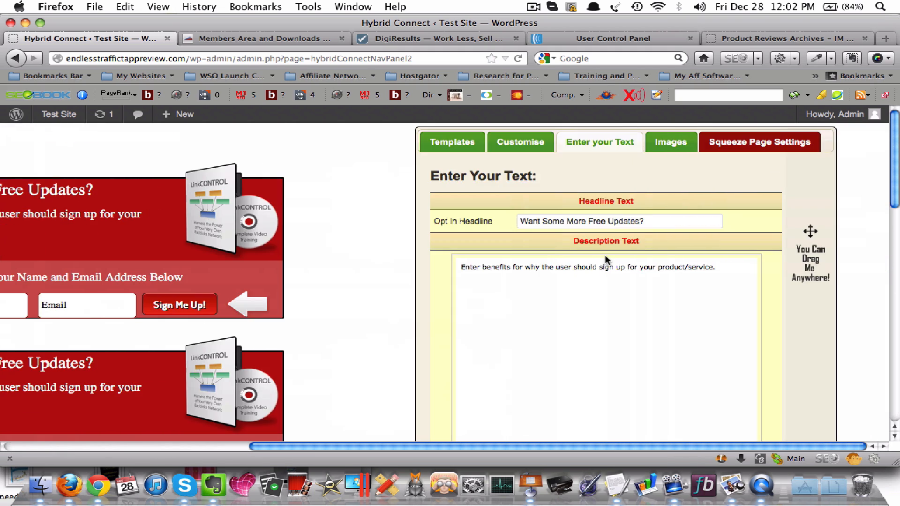
{"action": "scroll", "coordinate": [607, 261], "scroll_direction": "down", "scroll_amount": 10}
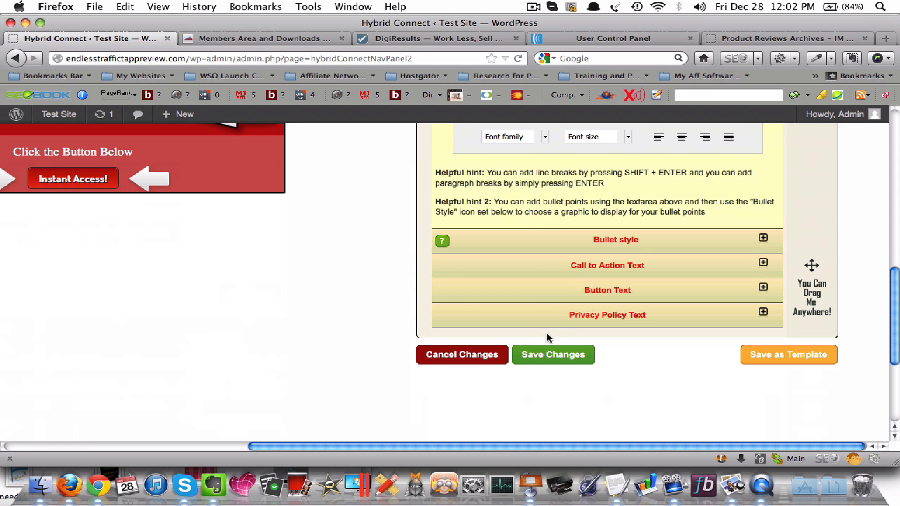
{"action": "scroll", "coordinate": [559, 297], "scroll_direction": "up", "scroll_amount": 10}
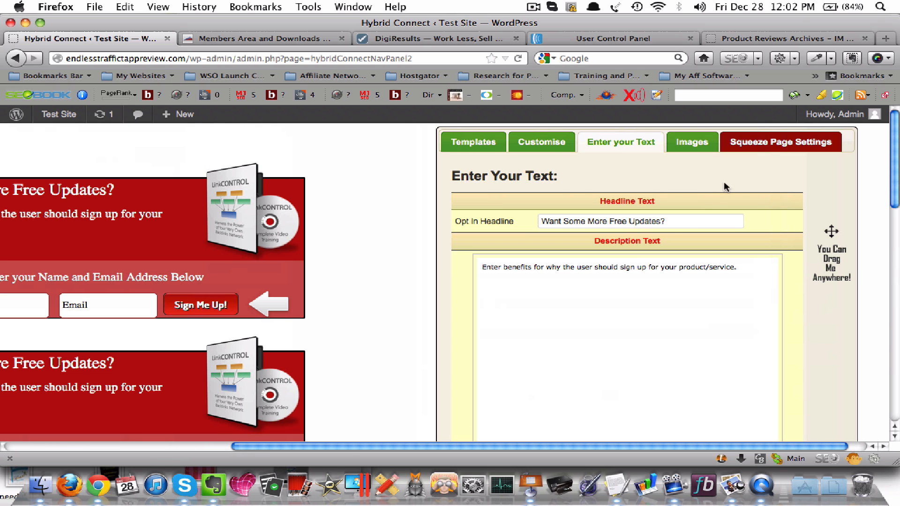
Open the squeeze page settings and examine the opt-in form's placement in the monitor preview
{"action": "left_click", "coordinate": [732, 142]}
{"action": "scroll", "coordinate": [207, 274], "scroll_direction": "left", "scroll_amount": 5}
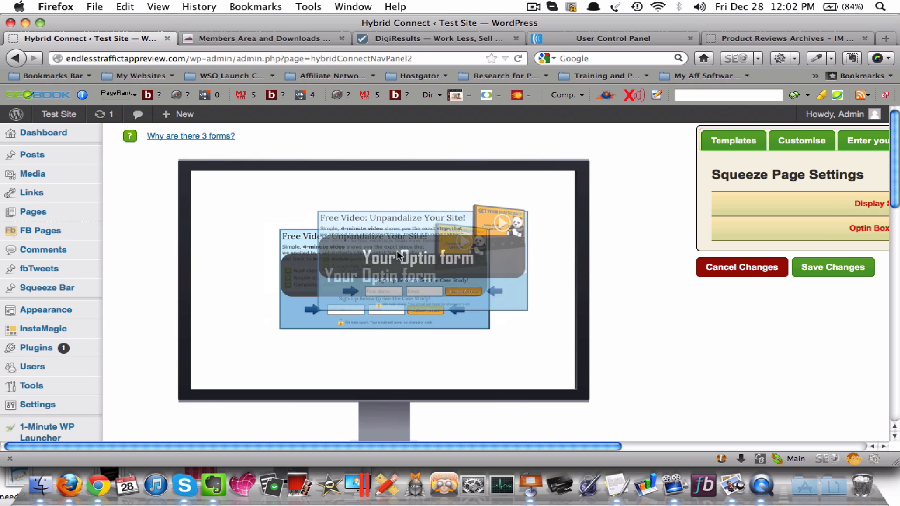
{"action": "scroll", "coordinate": [389, 265], "scroll_direction": "right", "scroll_amount": 4}
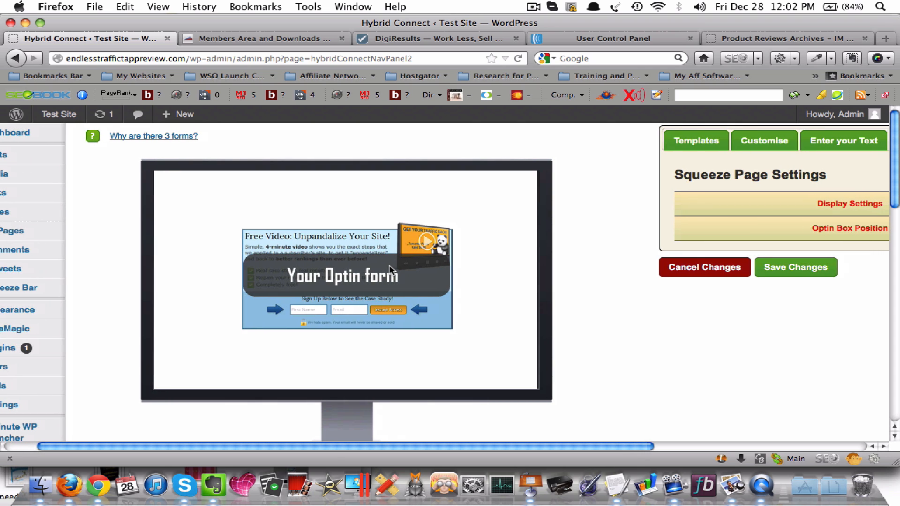
{"action": "scroll", "coordinate": [418, 269], "scroll_direction": "left", "scroll_amount": 4}
Return to the connector list, open Test 2's shortcode statistics and examine the variations and split test options
{"action": "scroll", "coordinate": [125, 337], "scroll_direction": "down", "scroll_amount": 5}
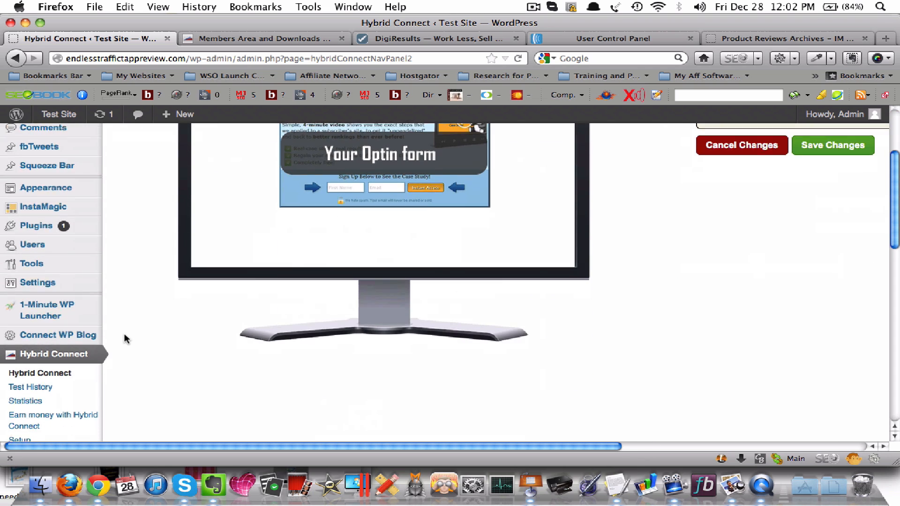
{"action": "left_click", "coordinate": [49, 370]}
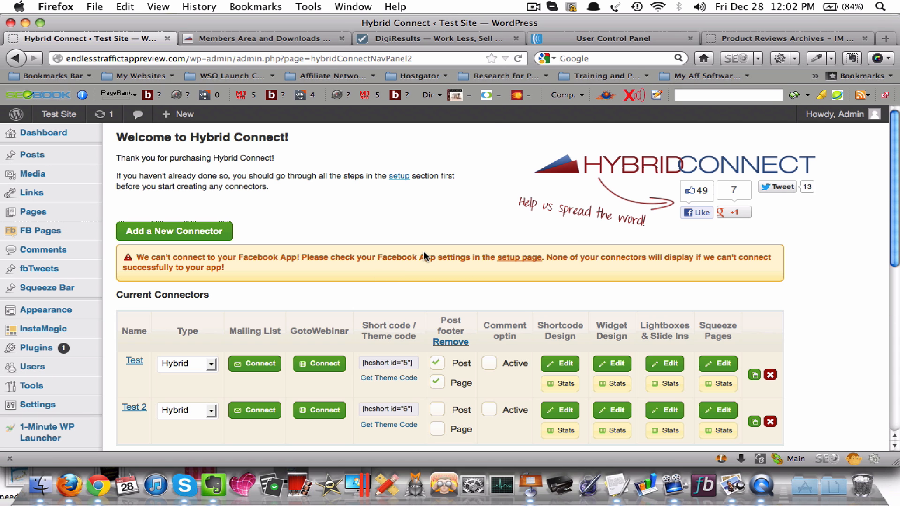
{"action": "scroll", "coordinate": [801, 300], "scroll_direction": "down", "scroll_amount": 3}
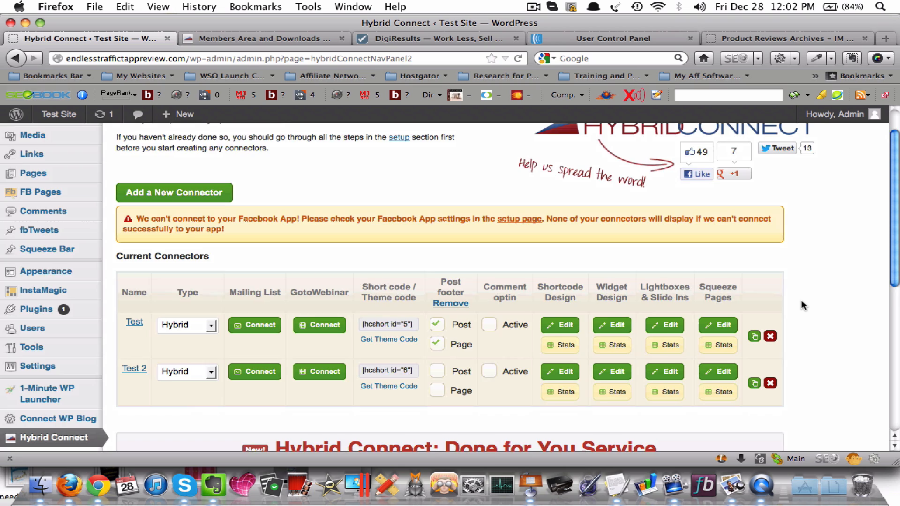
{"action": "scroll", "coordinate": [801, 305], "scroll_direction": "down", "scroll_amount": 2}
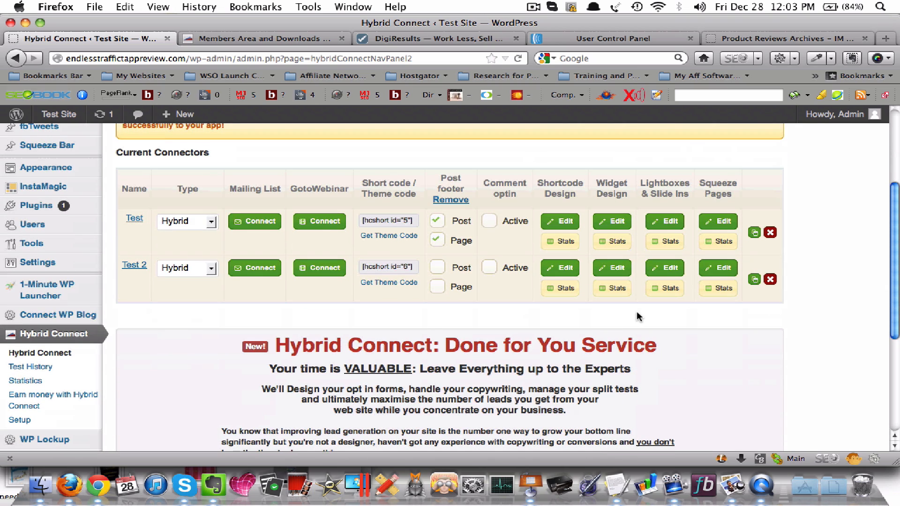
{"action": "left_click", "coordinate": [558, 294]}
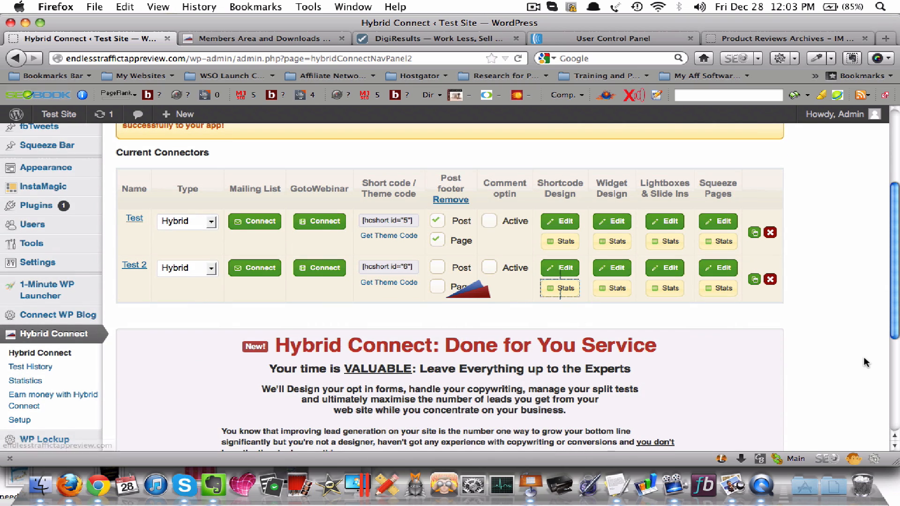
{"action": "scroll", "coordinate": [843, 344], "scroll_direction": "down", "scroll_amount": 1}
{"action": "scroll", "coordinate": [844, 344], "scroll_direction": "down", "scroll_amount": 5}
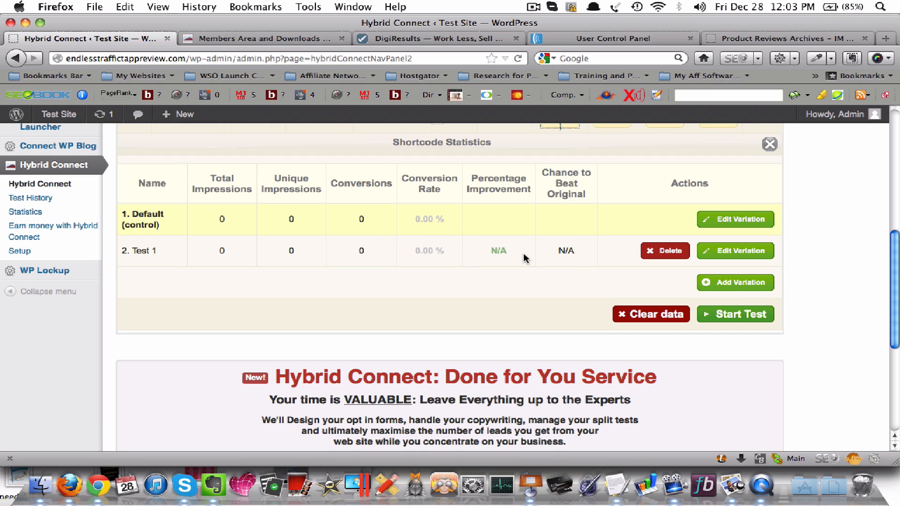
{"action": "scroll", "coordinate": [525, 258], "scroll_direction": "up", "scroll_amount": 3}
{"action": "scroll", "coordinate": [520, 319], "scroll_direction": "down", "scroll_amount": 1}
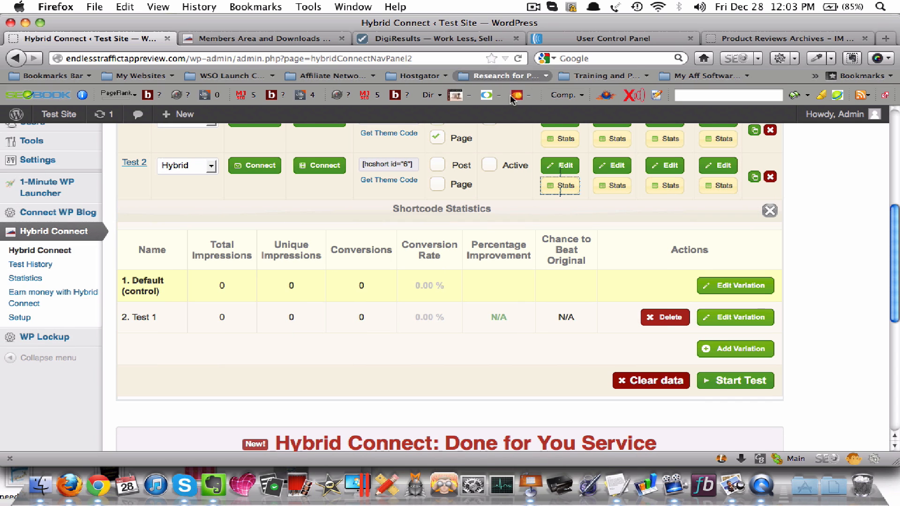
Switch to the Keynote presentation, start the slideshow and advance to the second slide
{"action": "left_click", "coordinate": [530, 485]}
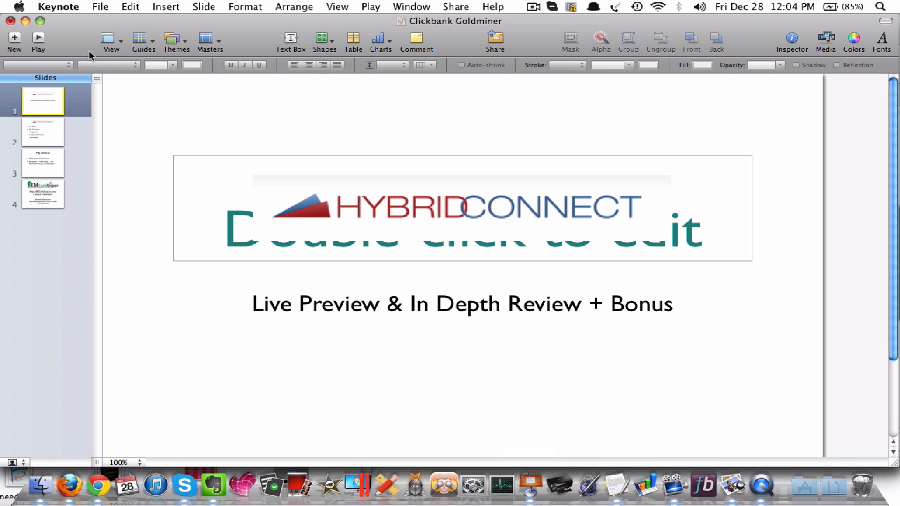
{"action": "left_click", "coordinate": [39, 37]}
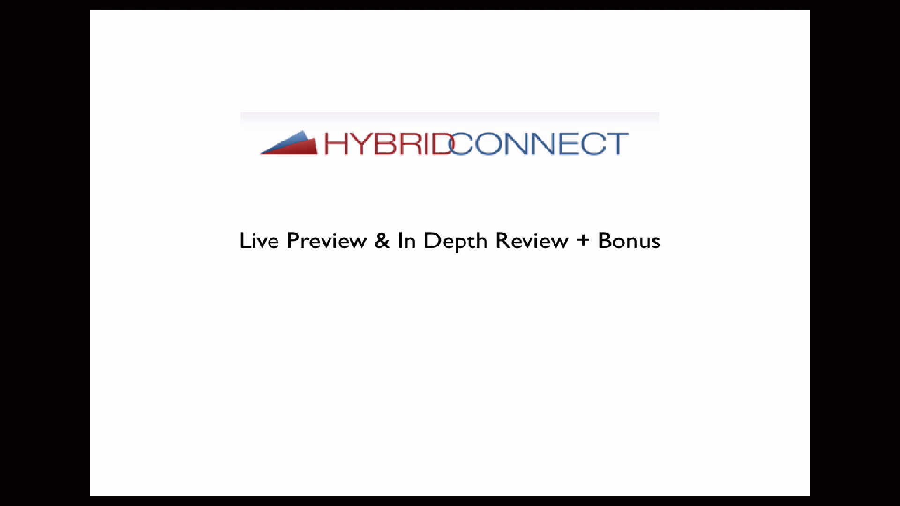
{"action": "key", "text": "Right"}
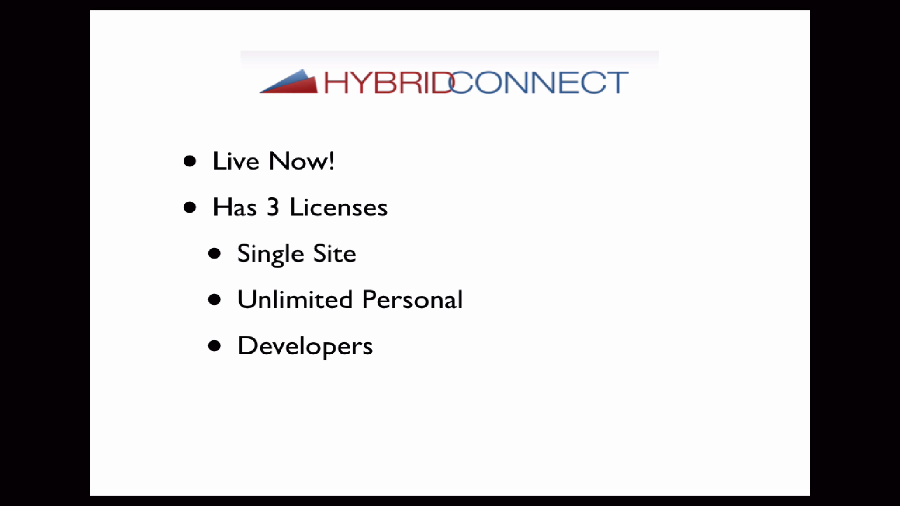